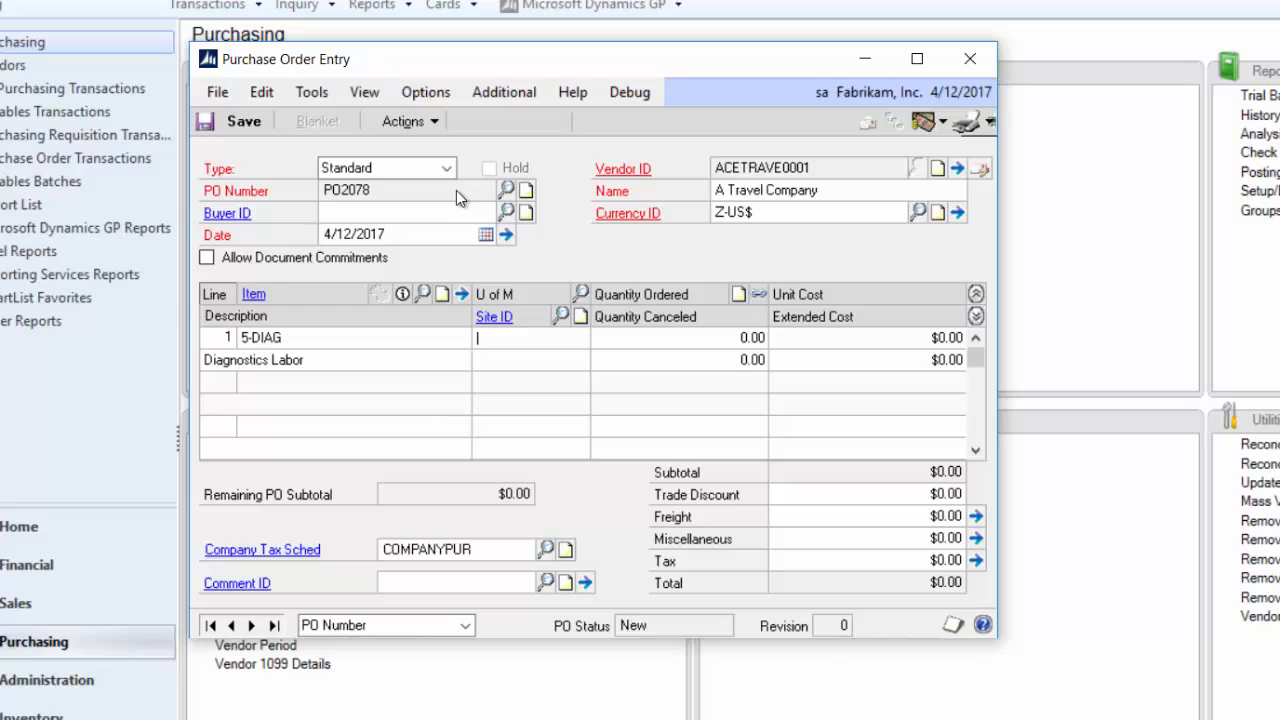
# - Complete the Diagnostics Labor purchase order line with unit of measure HOUR, quantity ordered 8 and site WAREHOUSE
pyautogui.write('HOUR')
pyautogui.press('Tab')
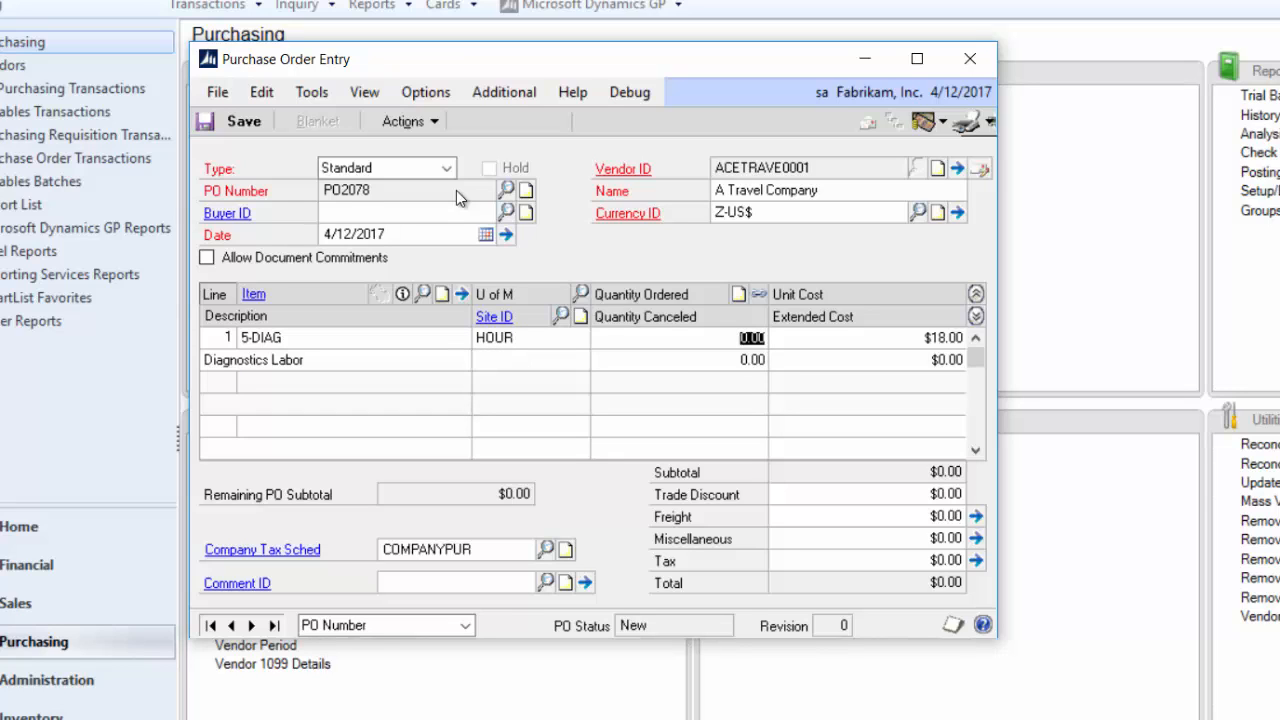
pyautogui.write('8')
pyautogui.press('Tab')
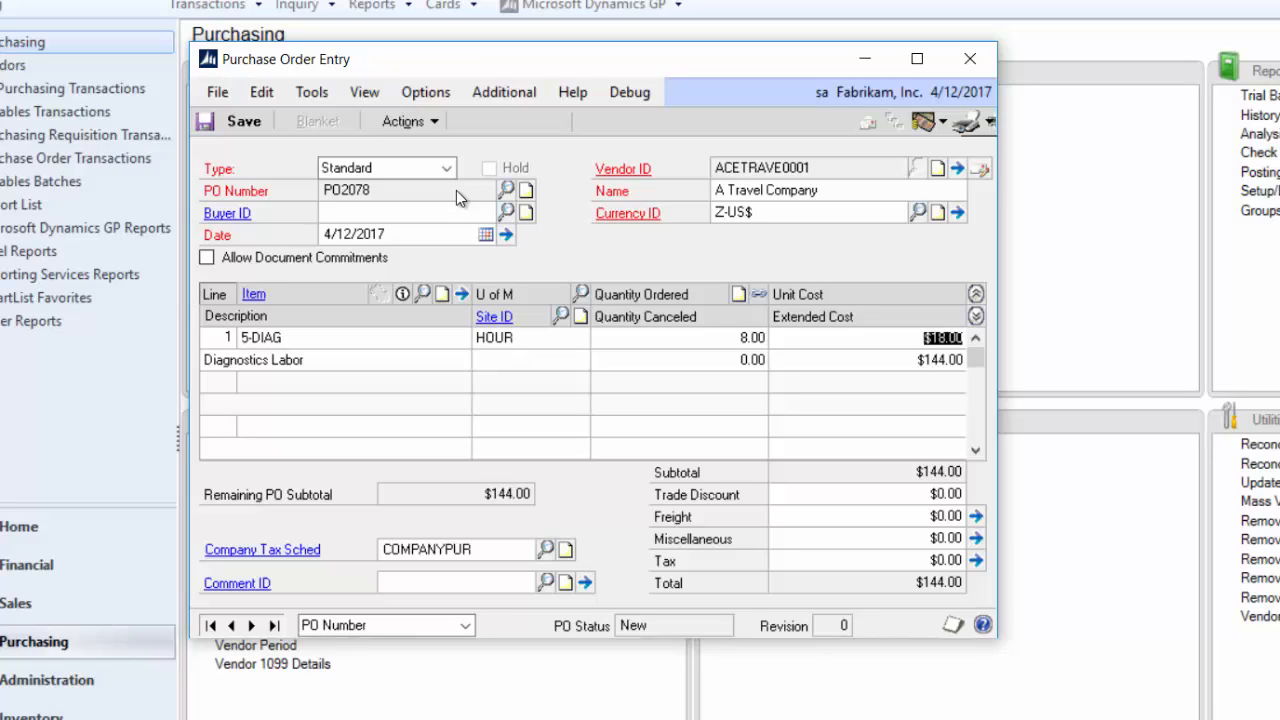
pyautogui.press('Tab')
pyautogui.press('Tab')
pyautogui.write('W')
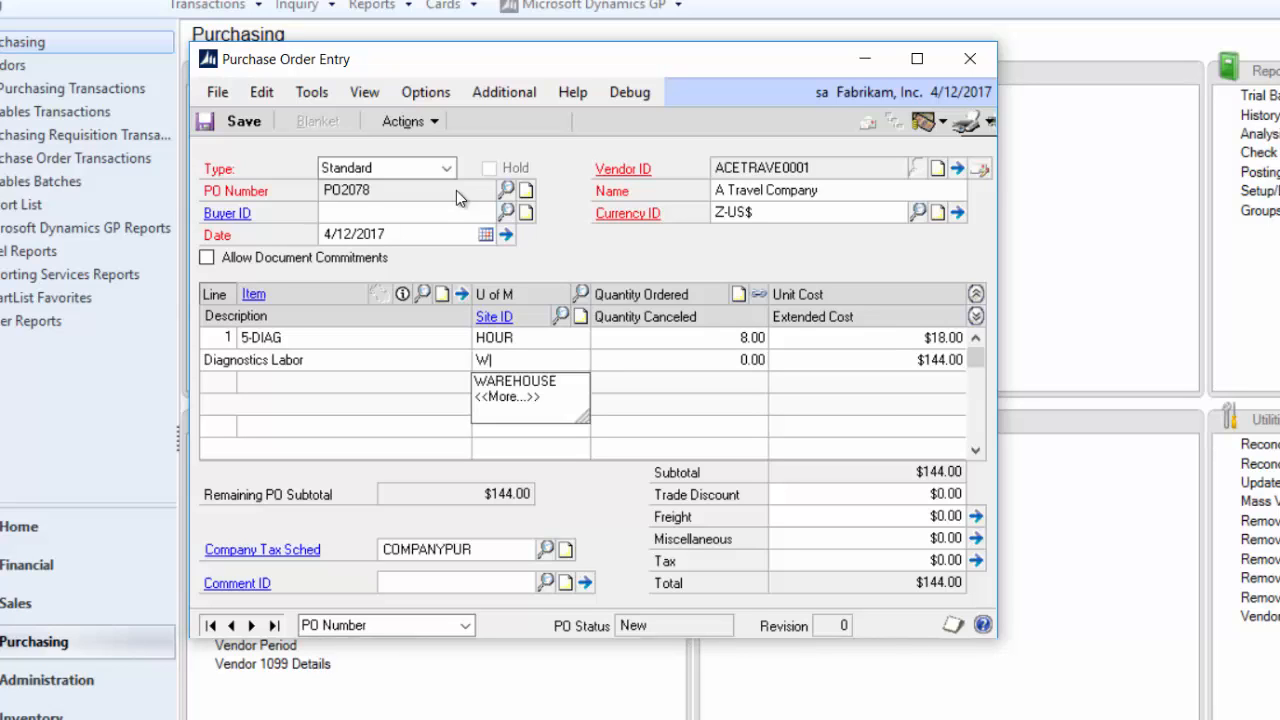
pyautogui.press('Tab')
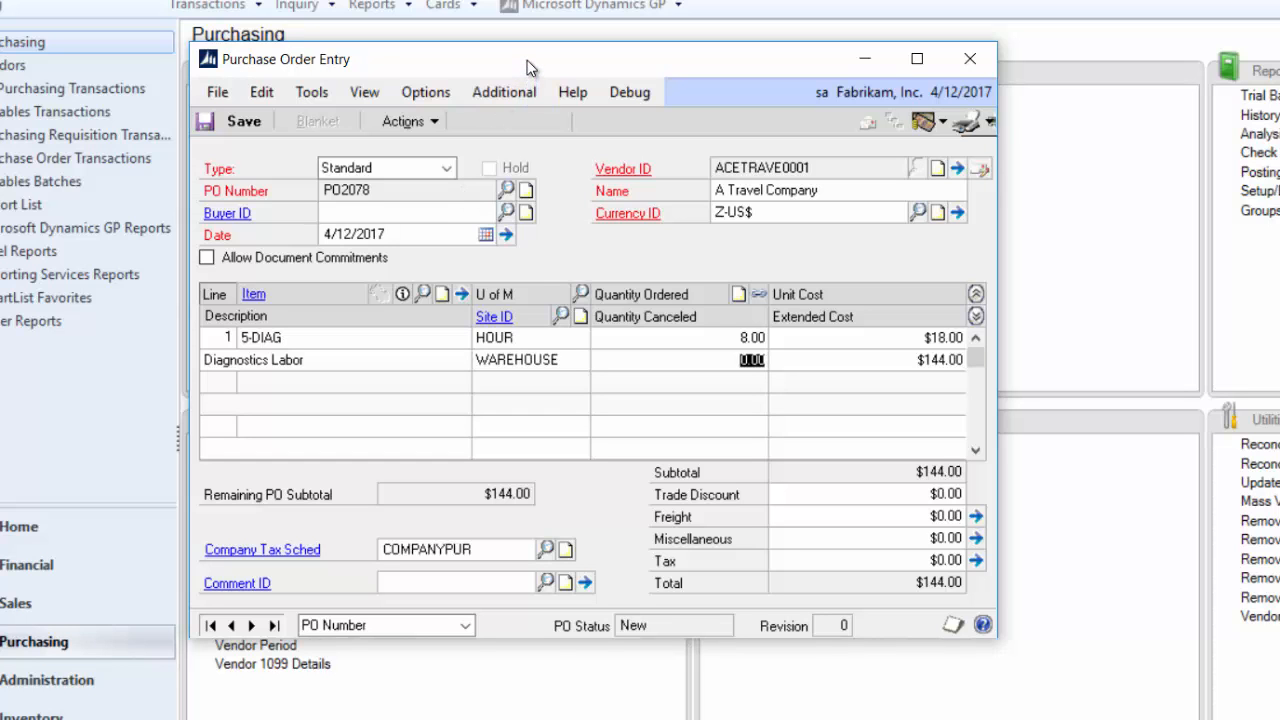
# - Open the item record for 5-DIAG from the purchase order line, review its item type and settings, and close it
pyautogui.moveTo(531, 56); pyautogui.dragTo(638, 77)
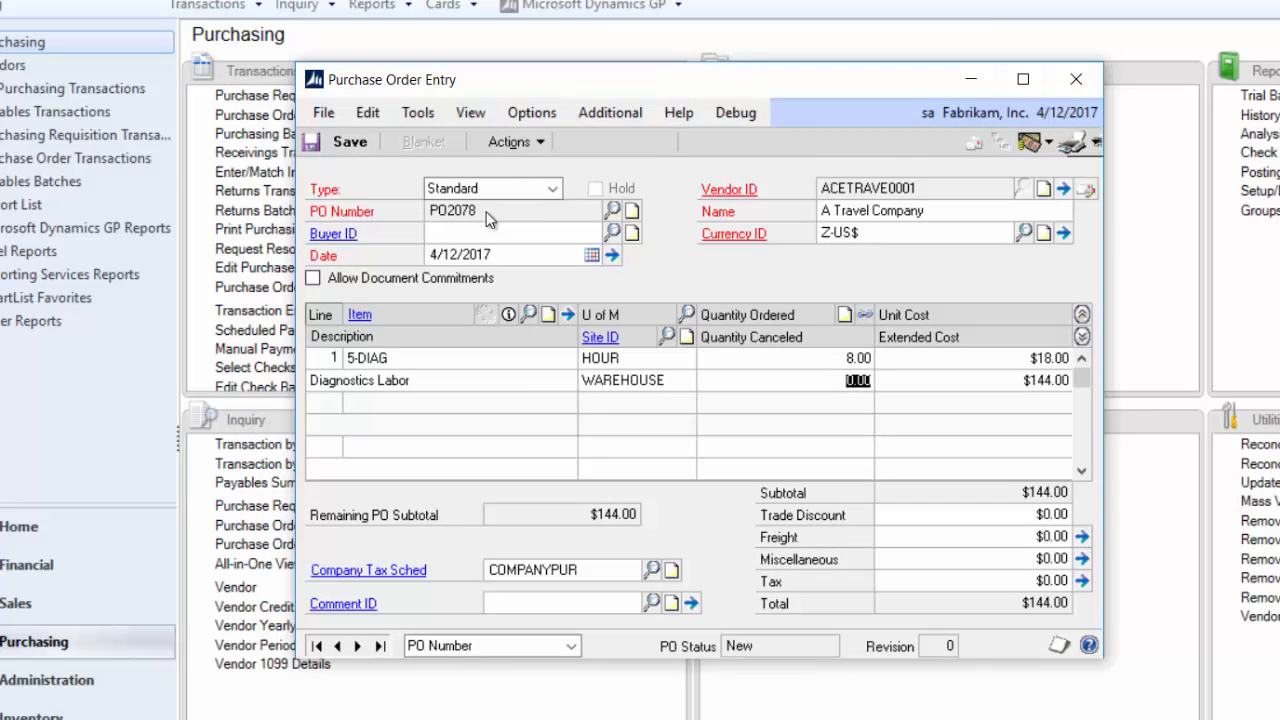
pyautogui.click(416, 359)
pyautogui.moveTo(358, 315); pyautogui.dragTo(387, 343)
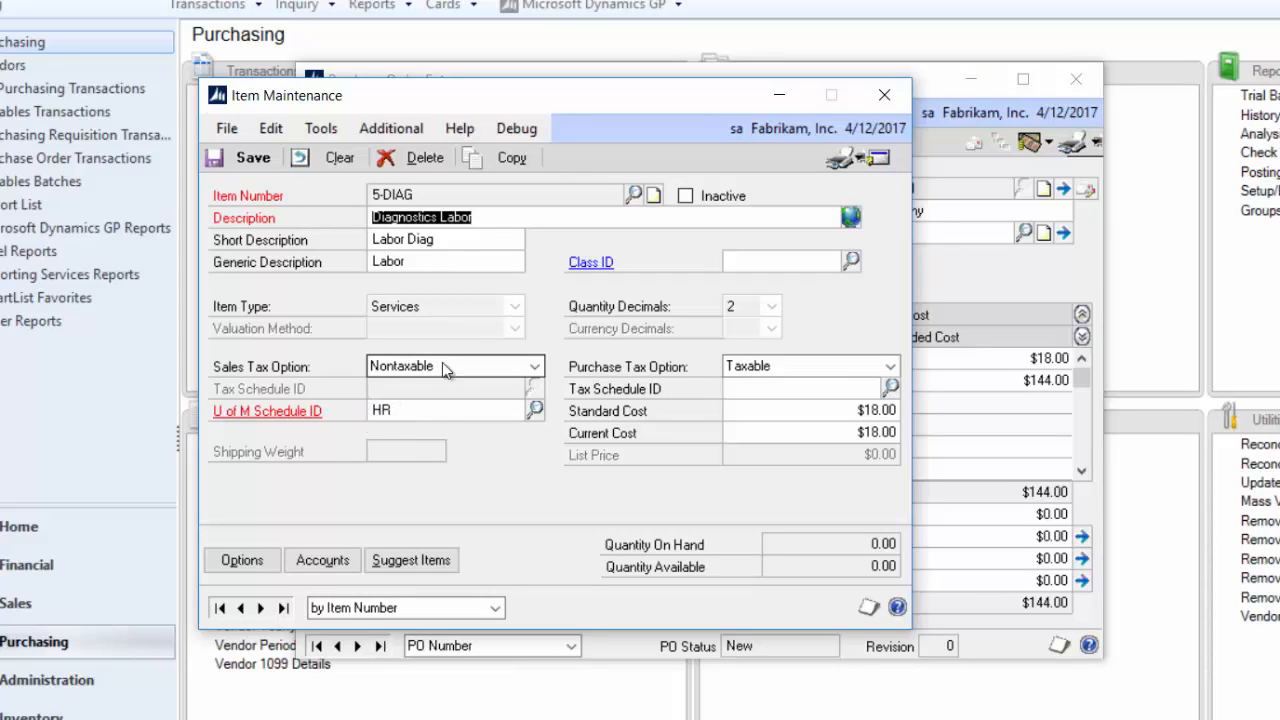
pyautogui.click(882, 96)
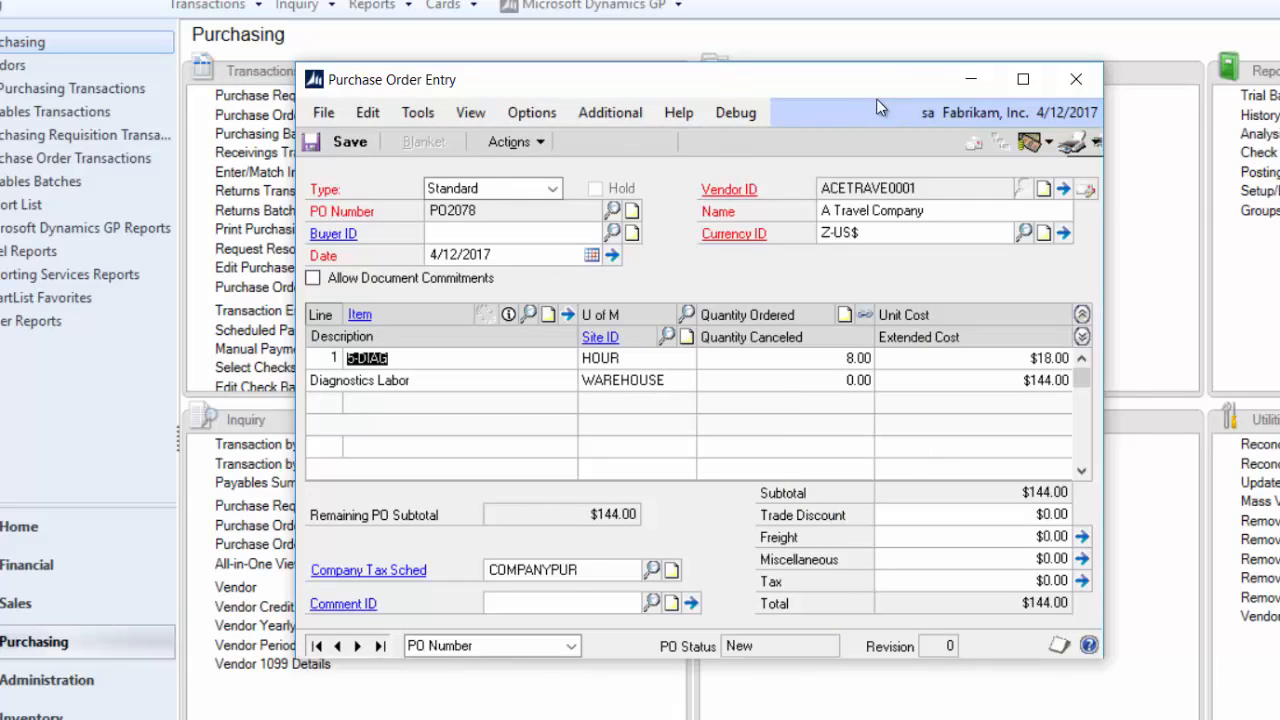
# - Receive the purchase order items on a shipment receipt, keeping the Diagnostics Labor line marked
pyautogui.click(519, 147)
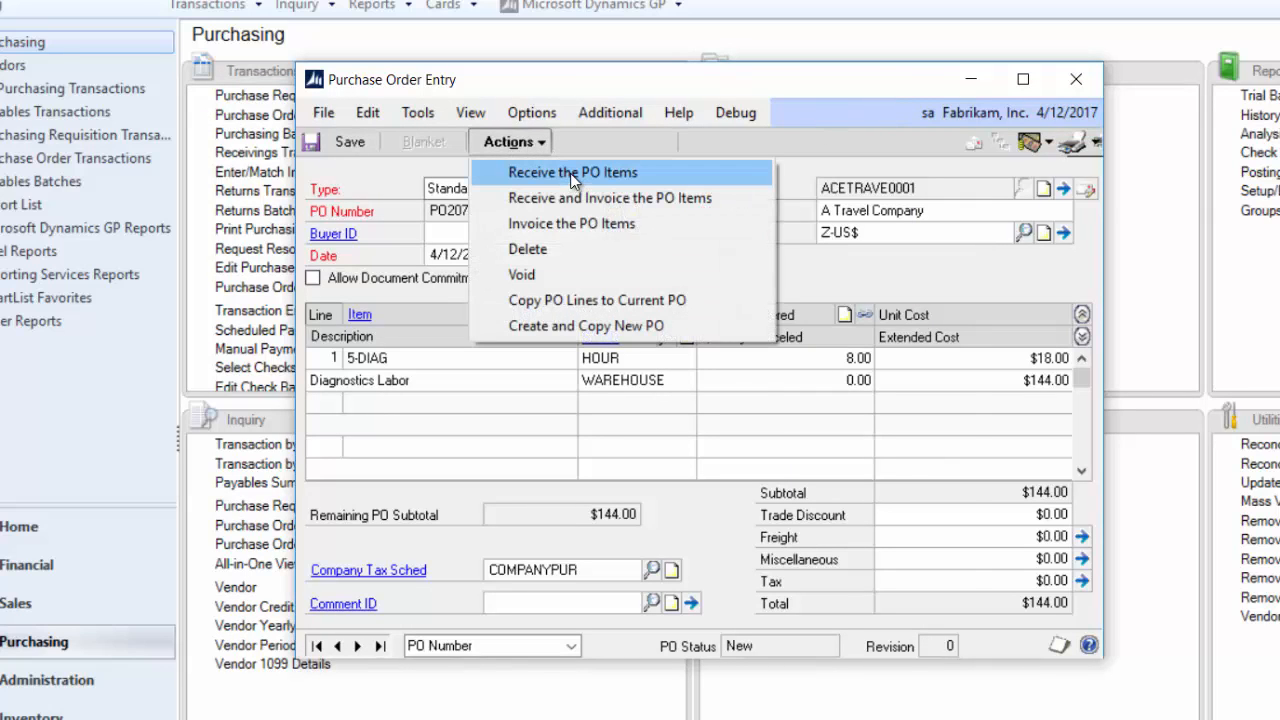
pyautogui.click(570, 173)
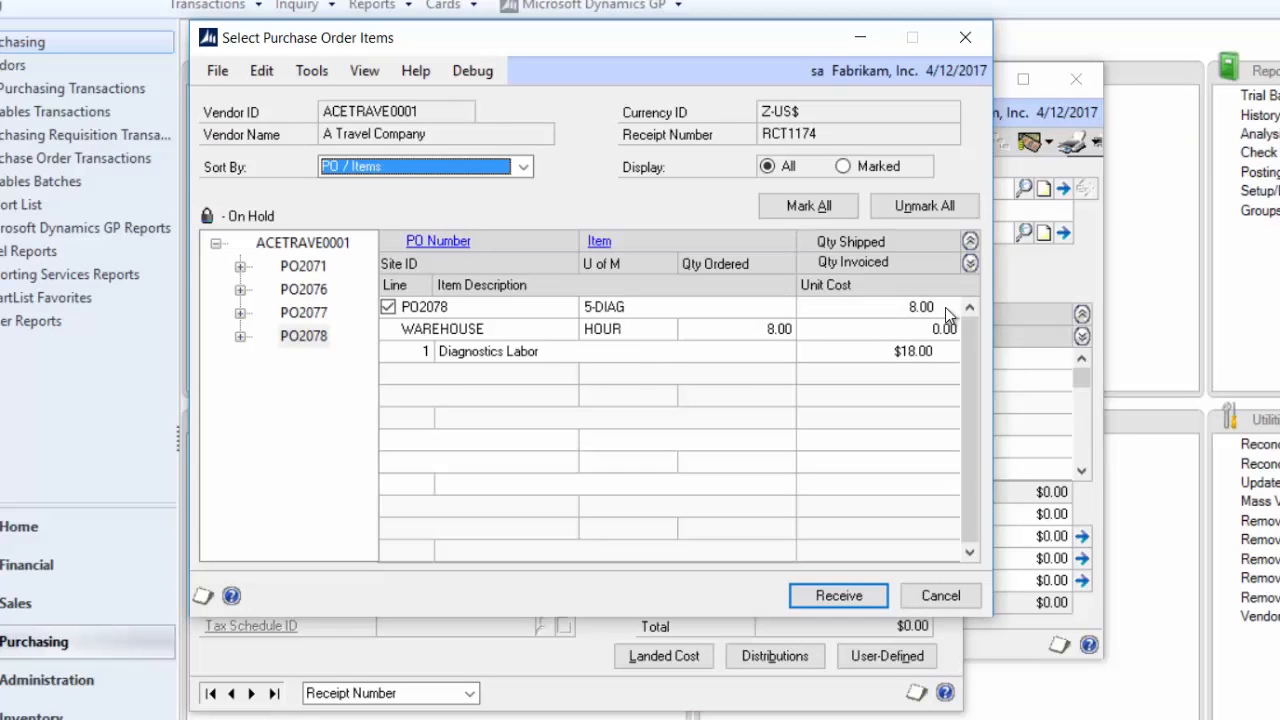
pyautogui.click(870, 595)
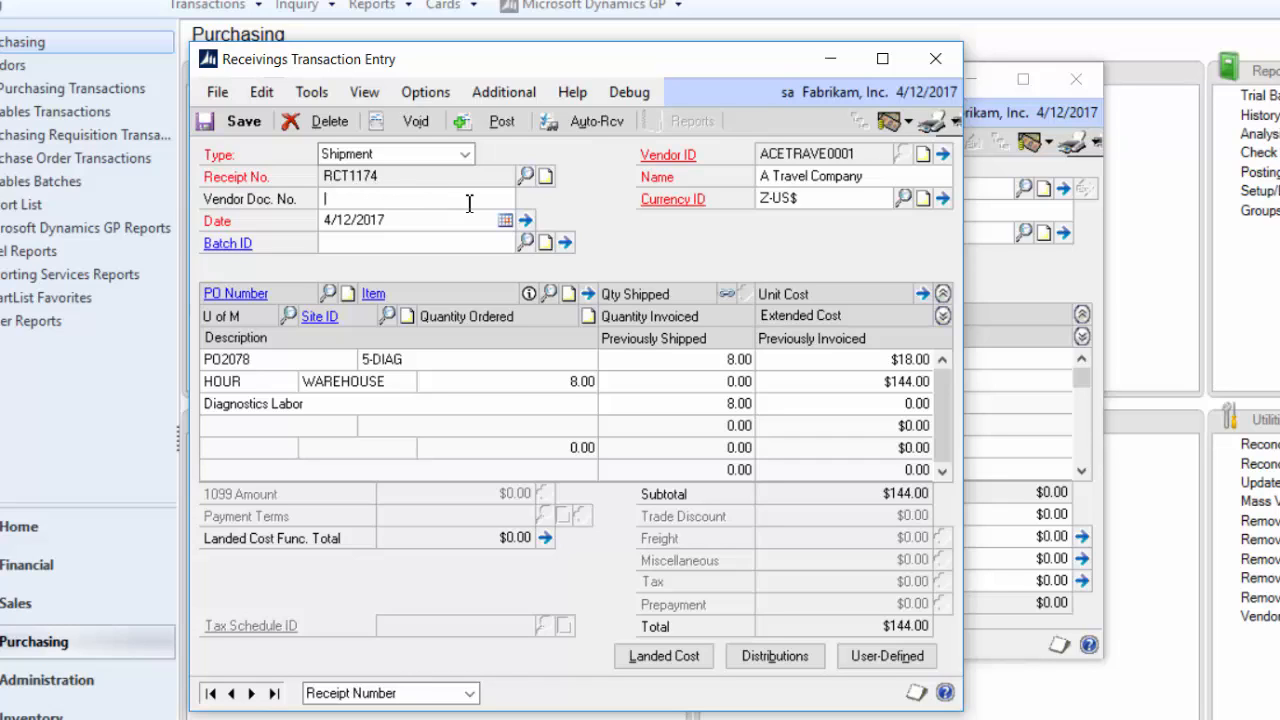
# - Post the shipment receipt, cancel all the posting report destinations, and close the receiving and purchase order entry windows
pyautogui.click(497, 118)
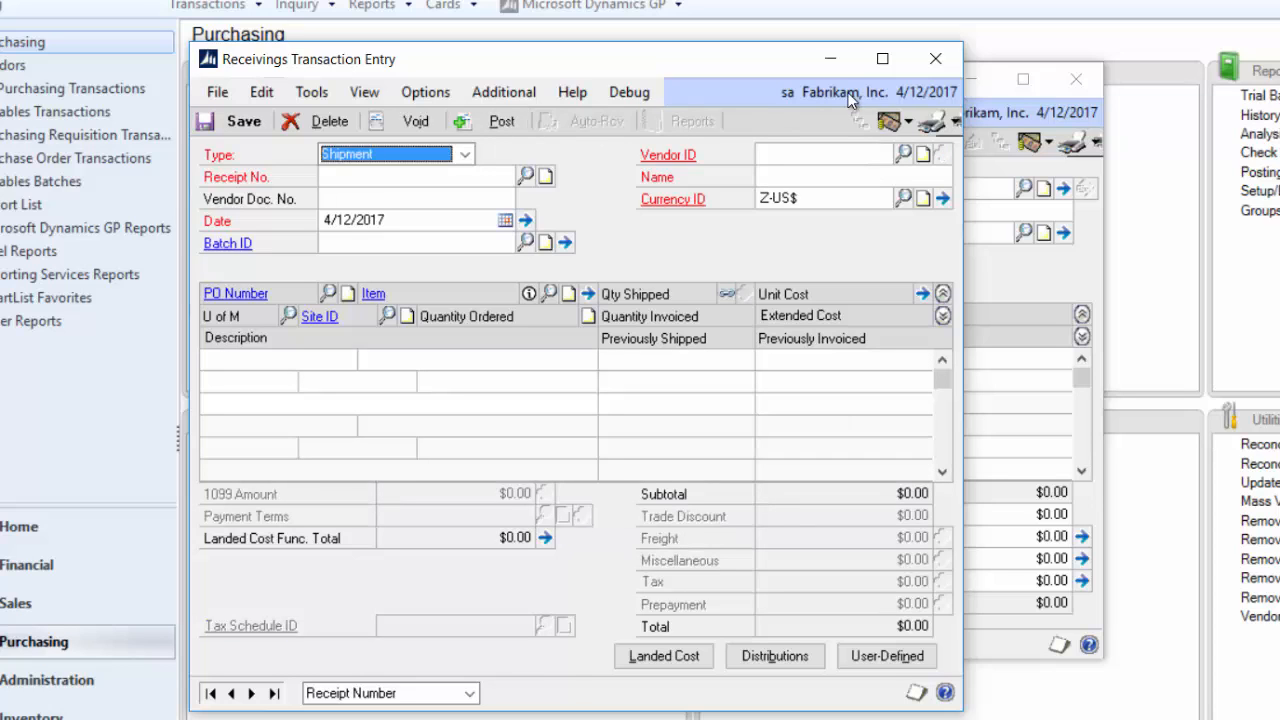
pyautogui.click(935, 58)
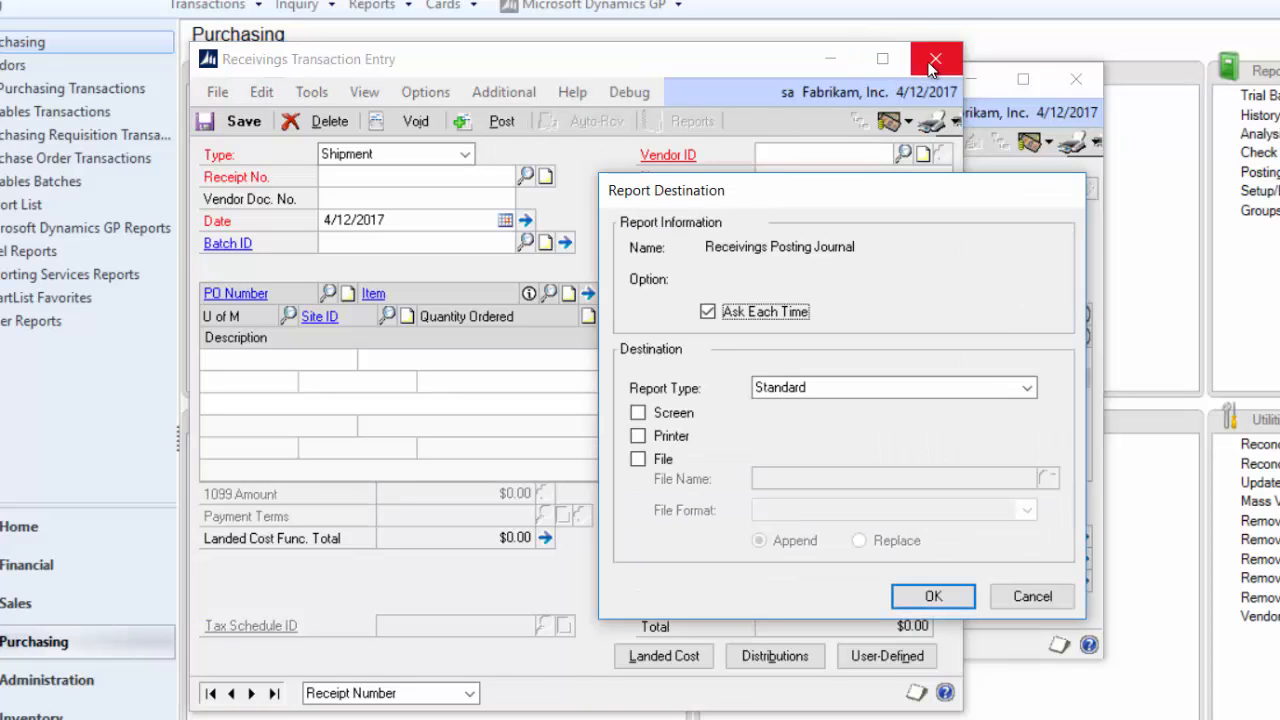
pyautogui.click(1057, 600)
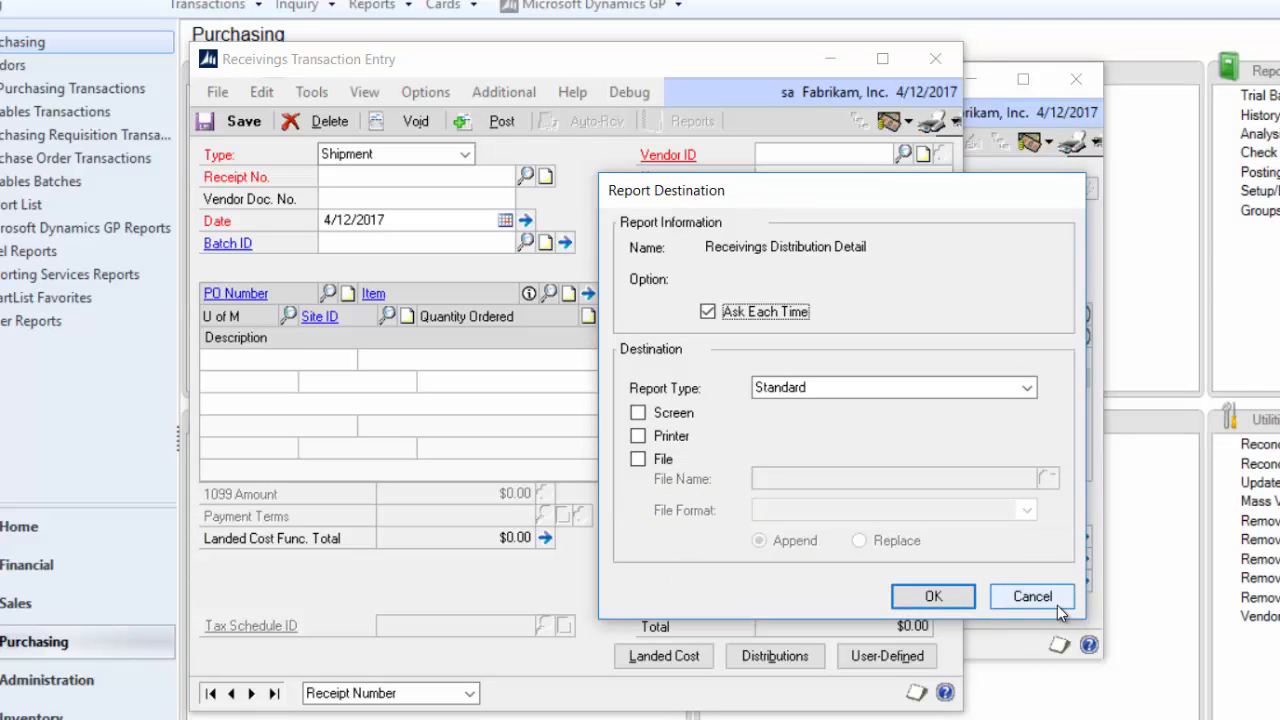
pyautogui.click(1057, 600)
pyautogui.click(1057, 600)
pyautogui.click(1057, 600)
pyautogui.click(1057, 600)
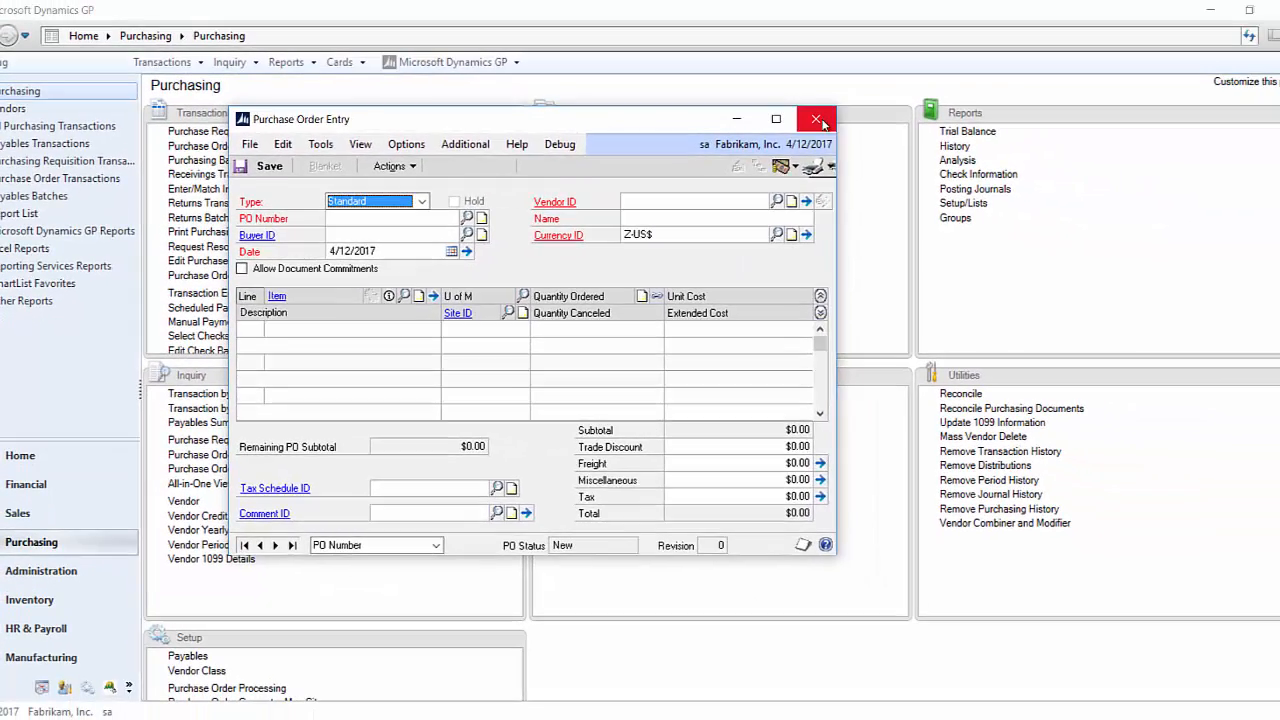
pyautogui.click(893, 106)
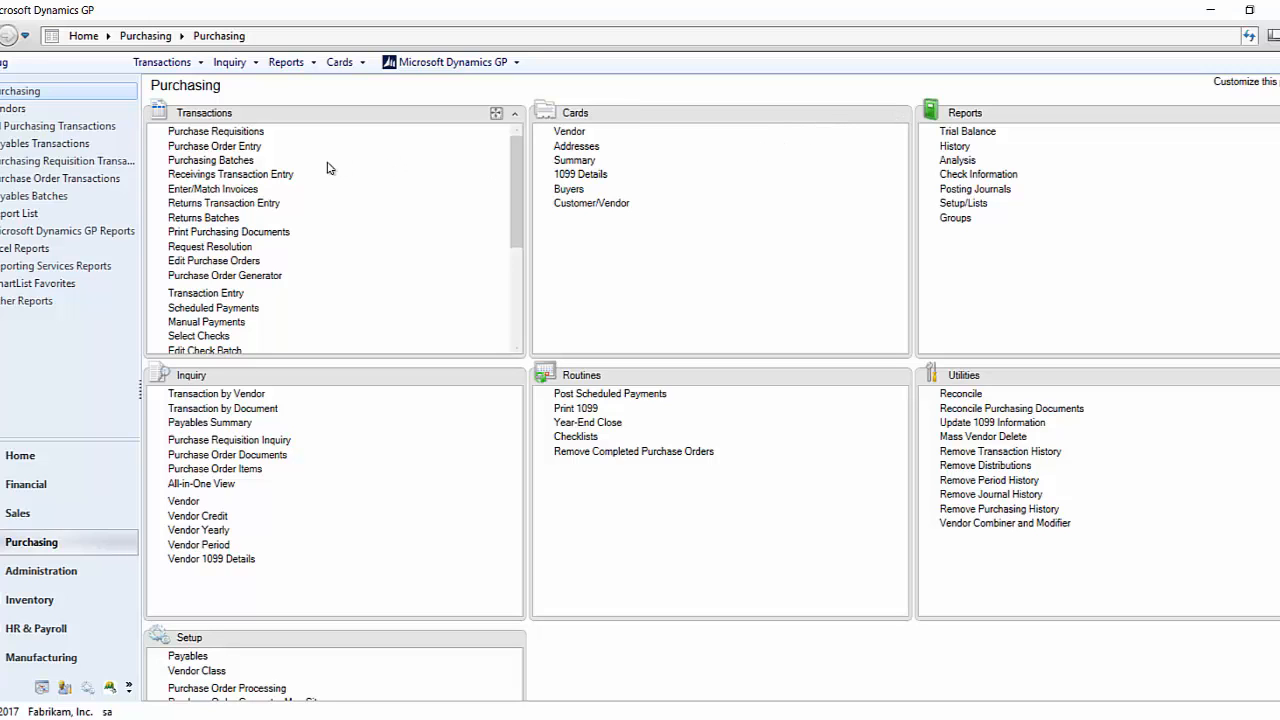
# - Try to reopen the just-received purchase order by its number in Purchase Order Entry, and close the window
pyautogui.click(245, 148)
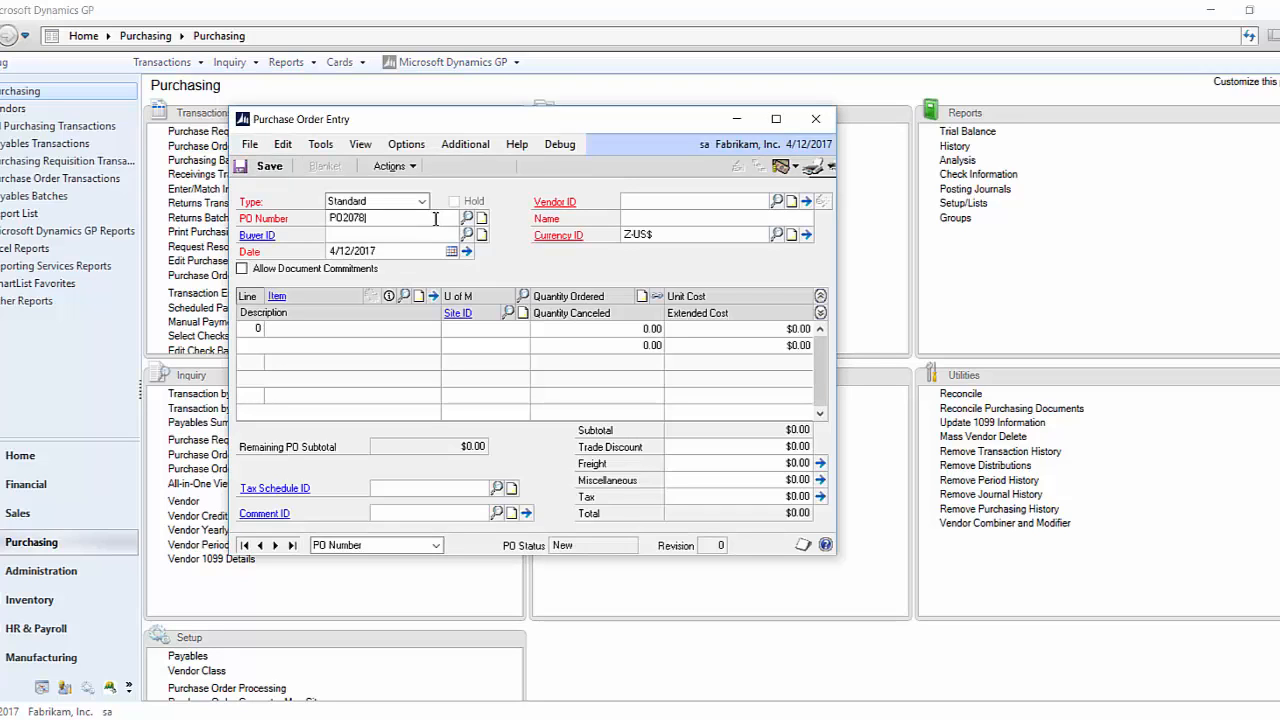
pyautogui.press('Tab')
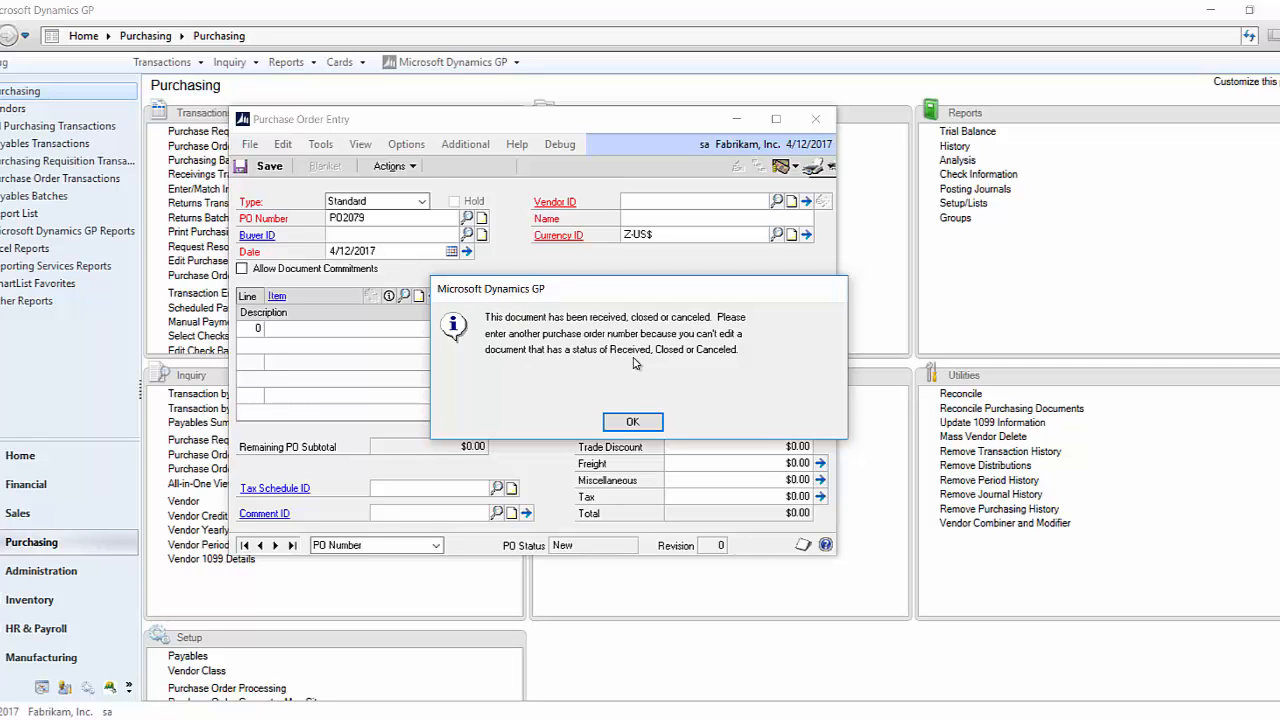
pyautogui.click(634, 421)
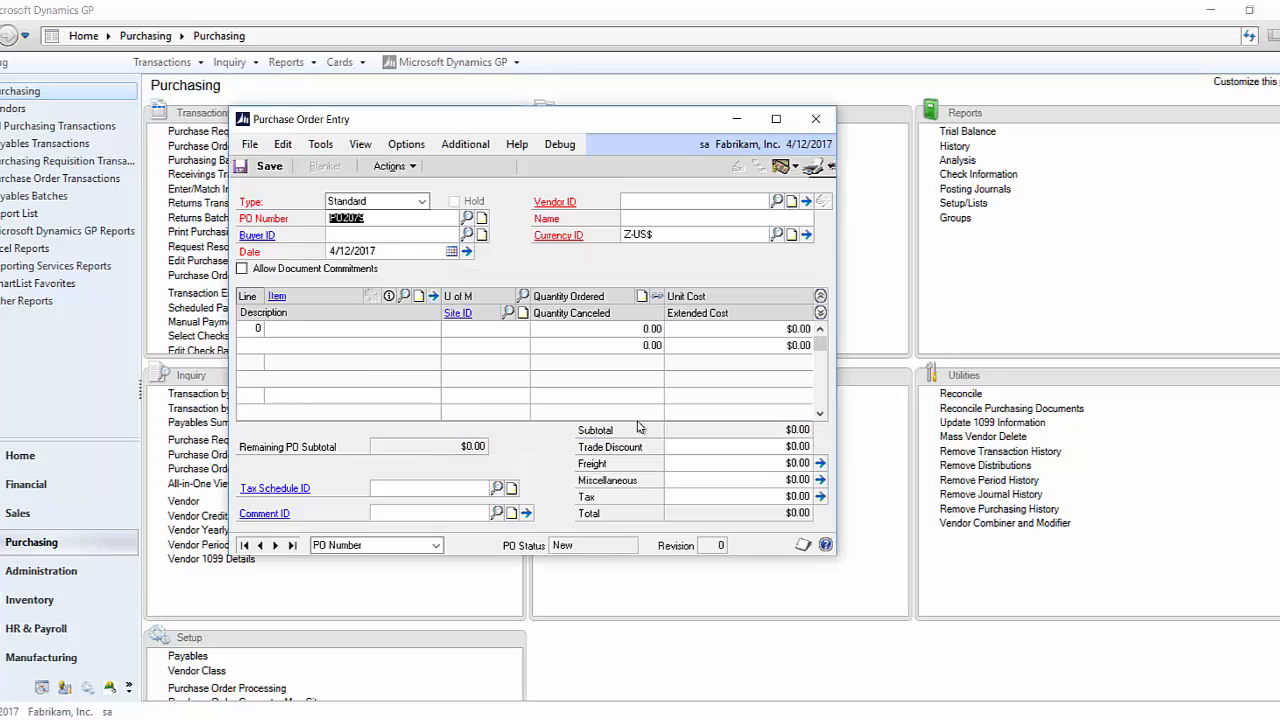
pyautogui.click(815, 119)
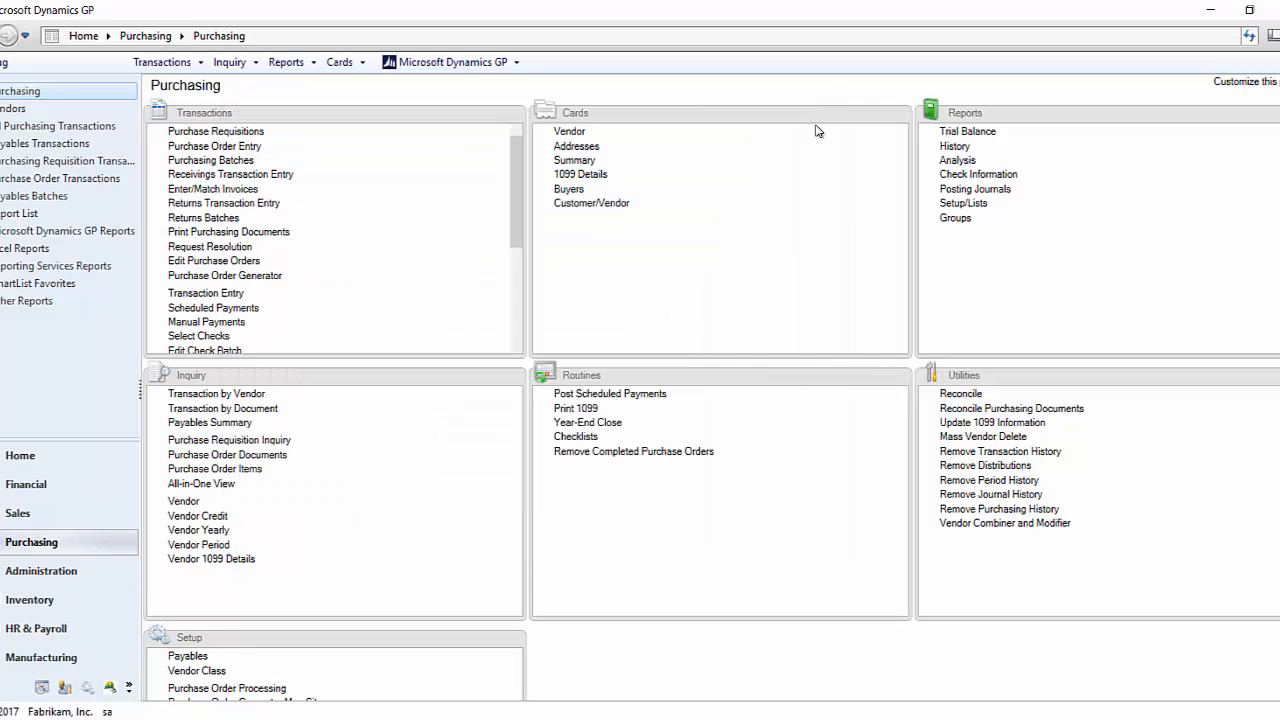
# - Run a purchase order document inquiry on the received order's number, including open purchase orders and receipts received
pyautogui.click(276, 456)
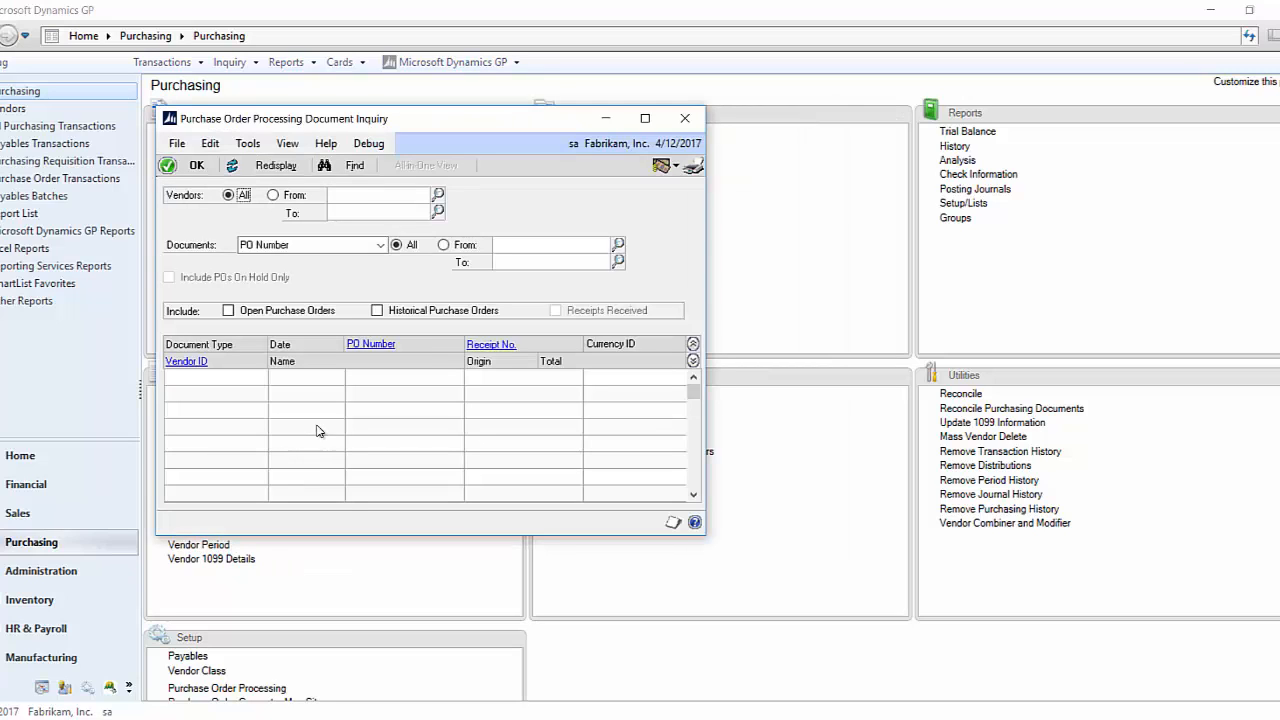
pyautogui.click(518, 245)
pyautogui.write('PO2')
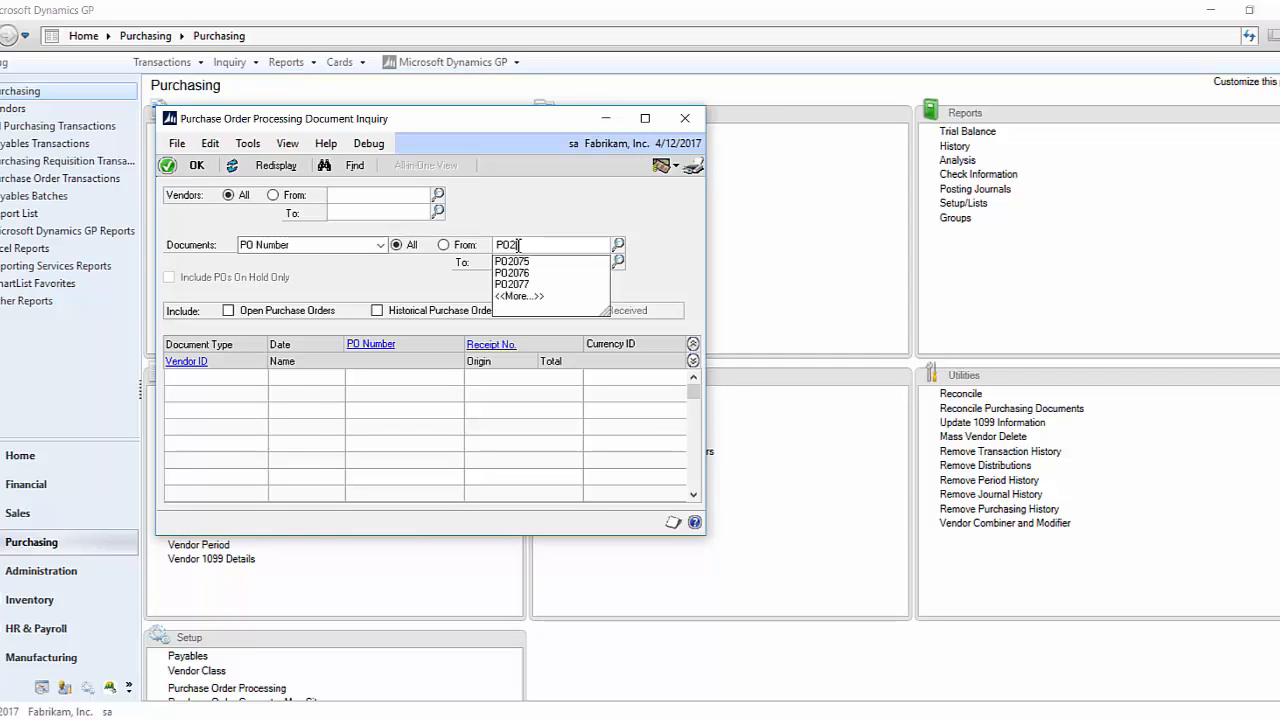
pyautogui.write('078')
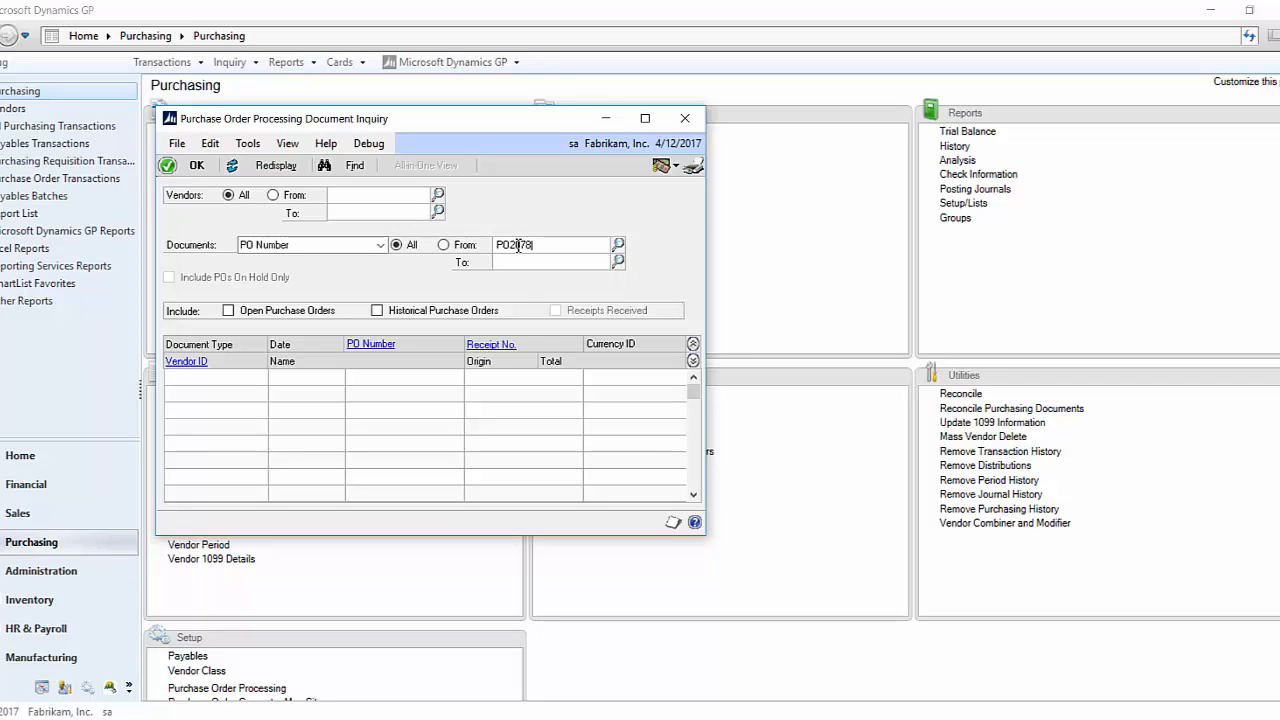
pyautogui.press('Tab')
pyautogui.click(252, 311)
pyautogui.click(557, 313)
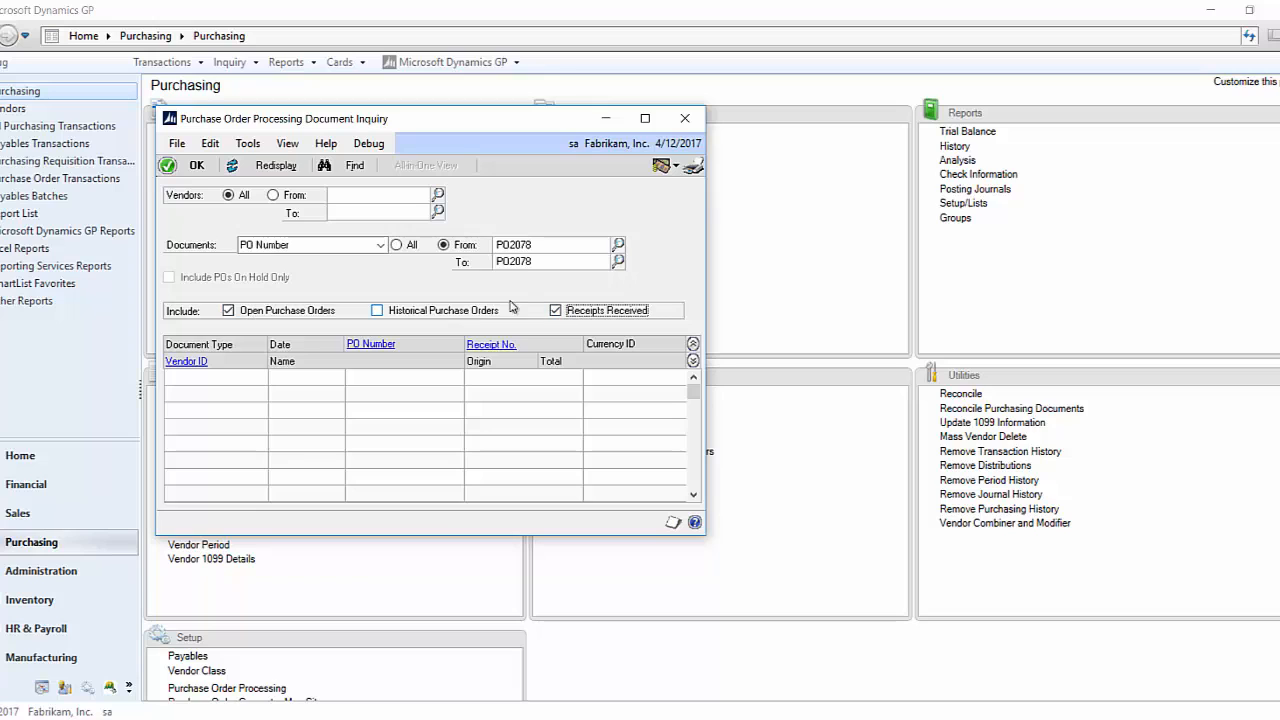
pyautogui.click(277, 165)
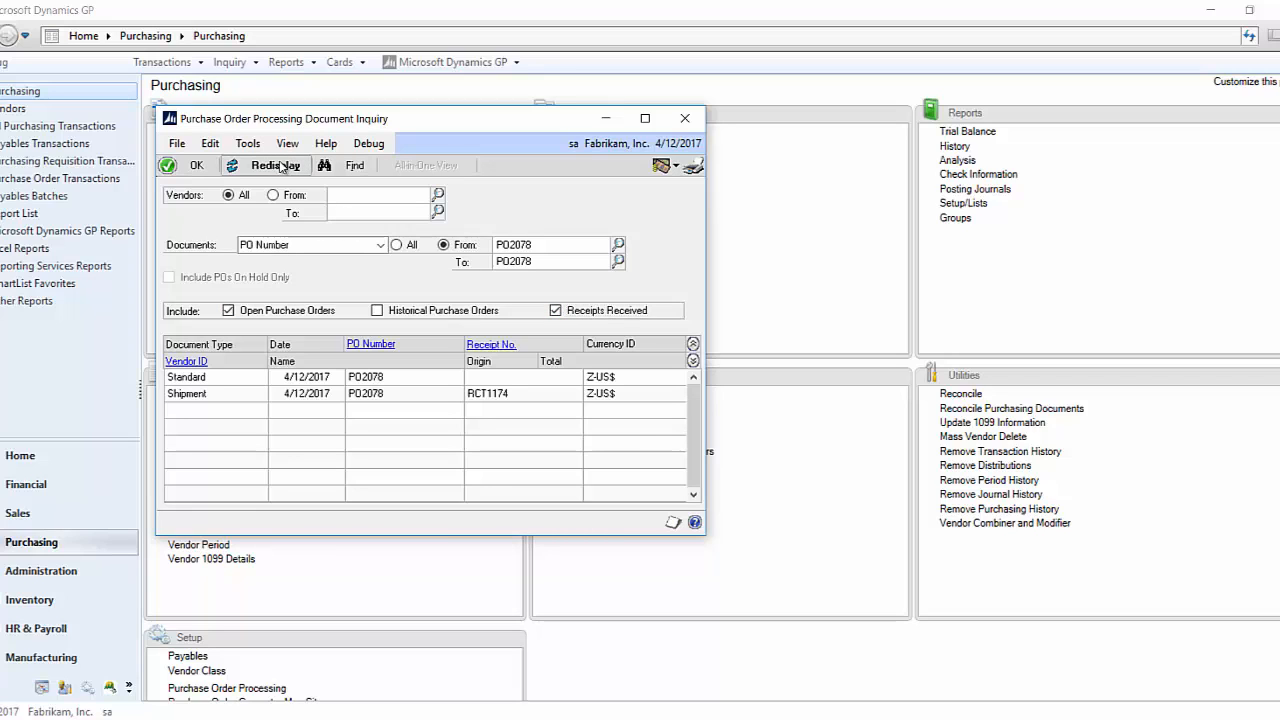
# - Open the purchase order from the inquiry results, examine the quantity status of the 5-DIAG line, and close both zoom windows
pyautogui.click(371, 377)
pyautogui.click(390, 396)
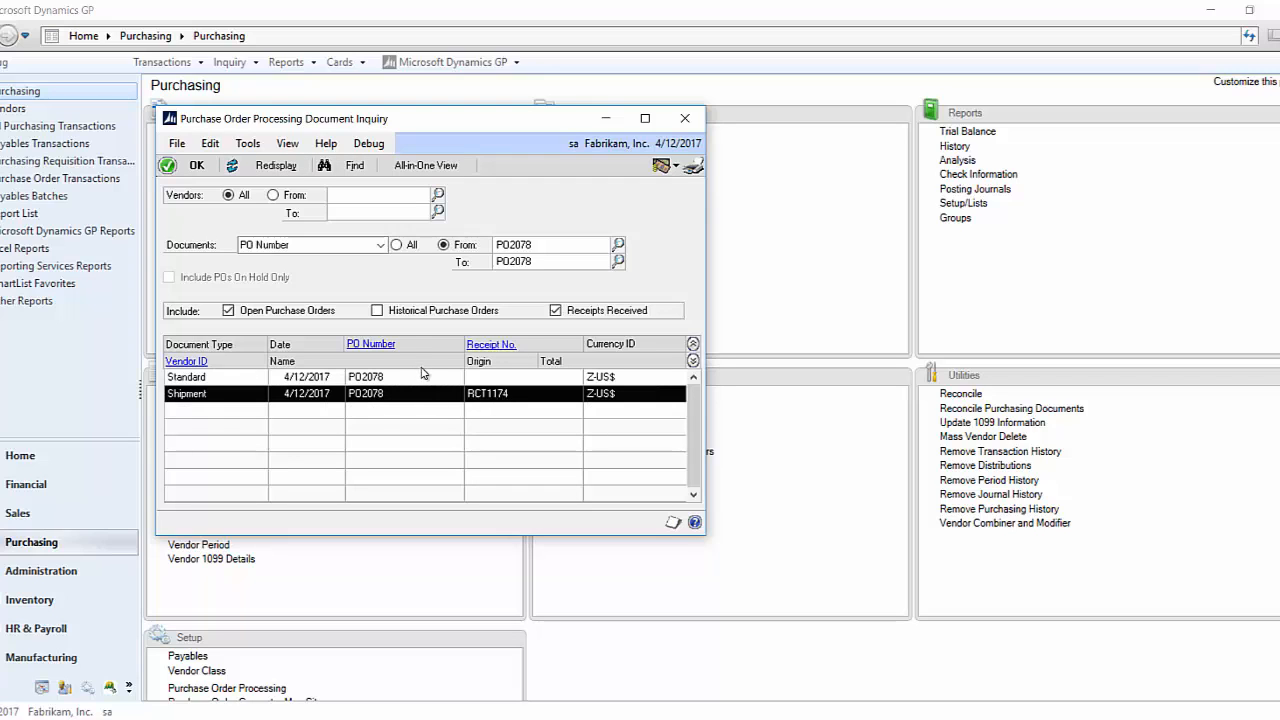
pyautogui.click(376, 346)
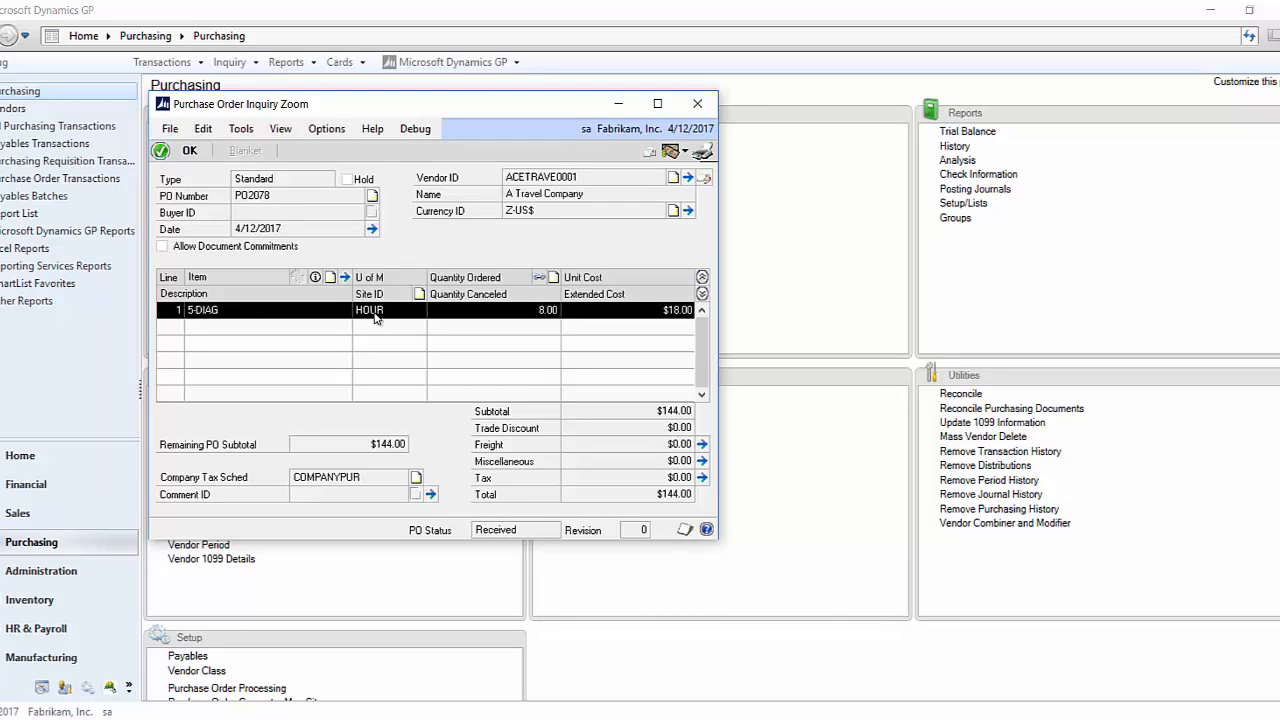
pyautogui.click(315, 277)
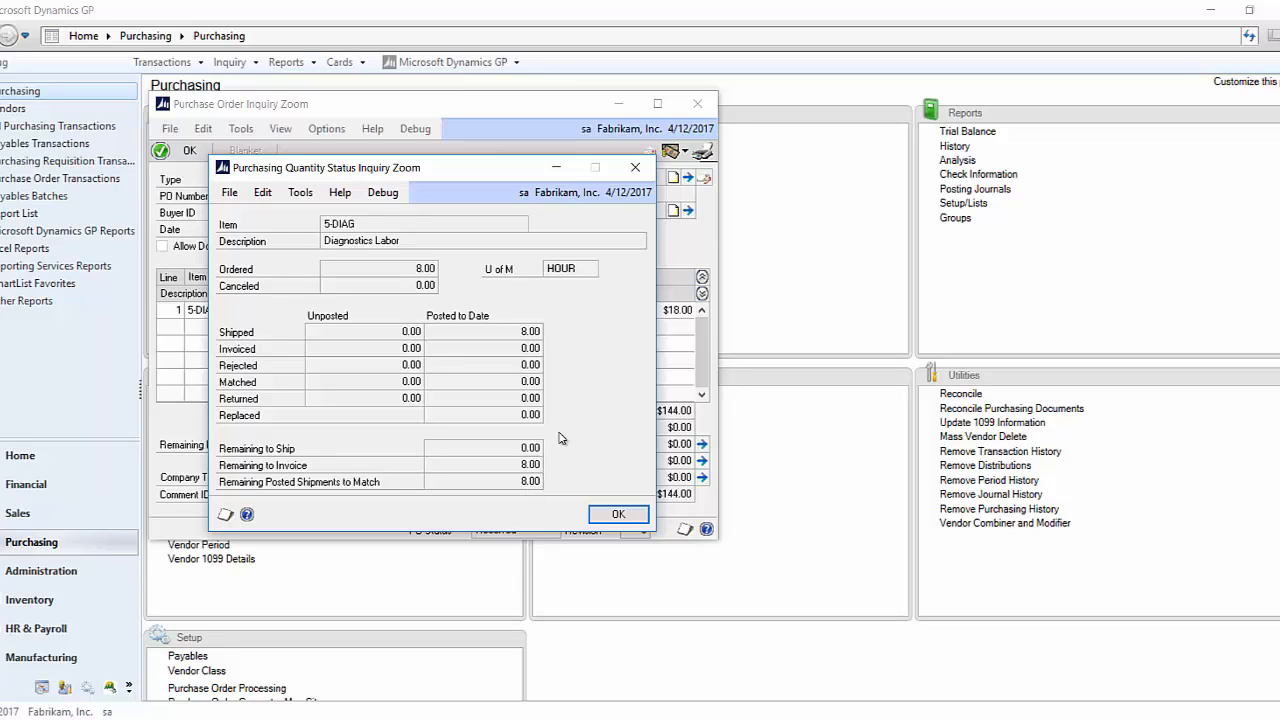
pyautogui.click(635, 167)
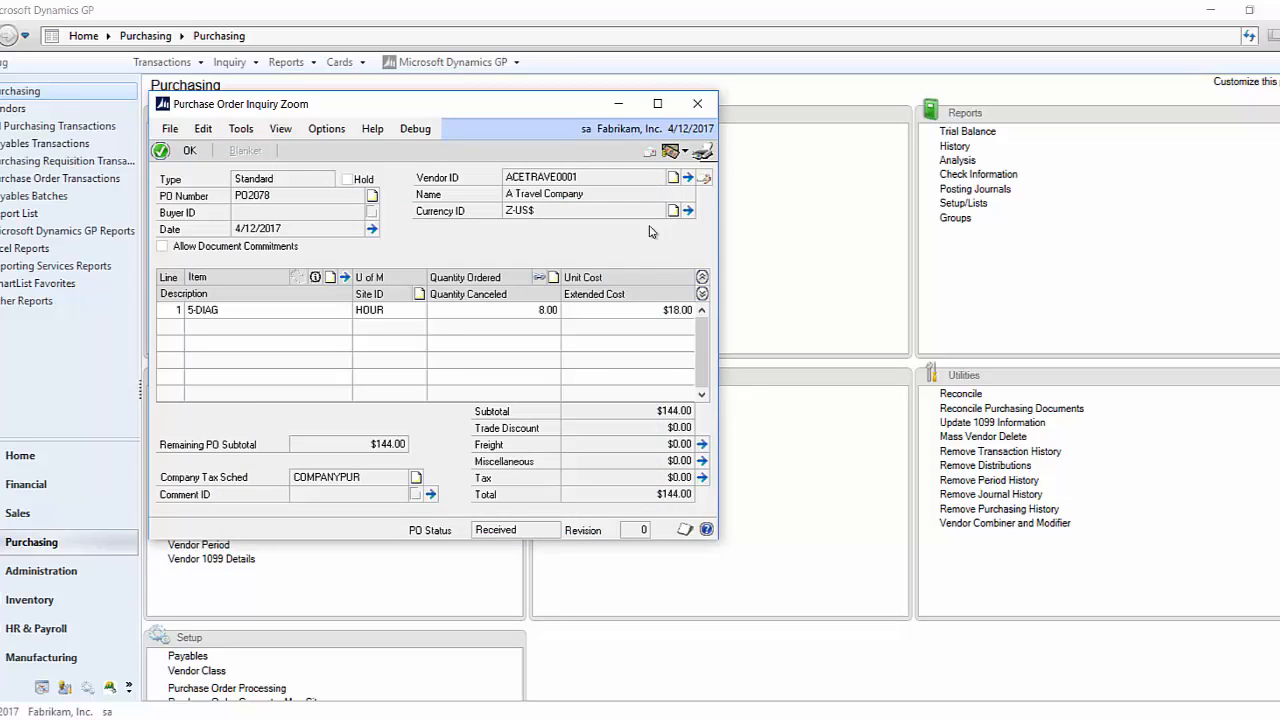
pyautogui.click(696, 105)
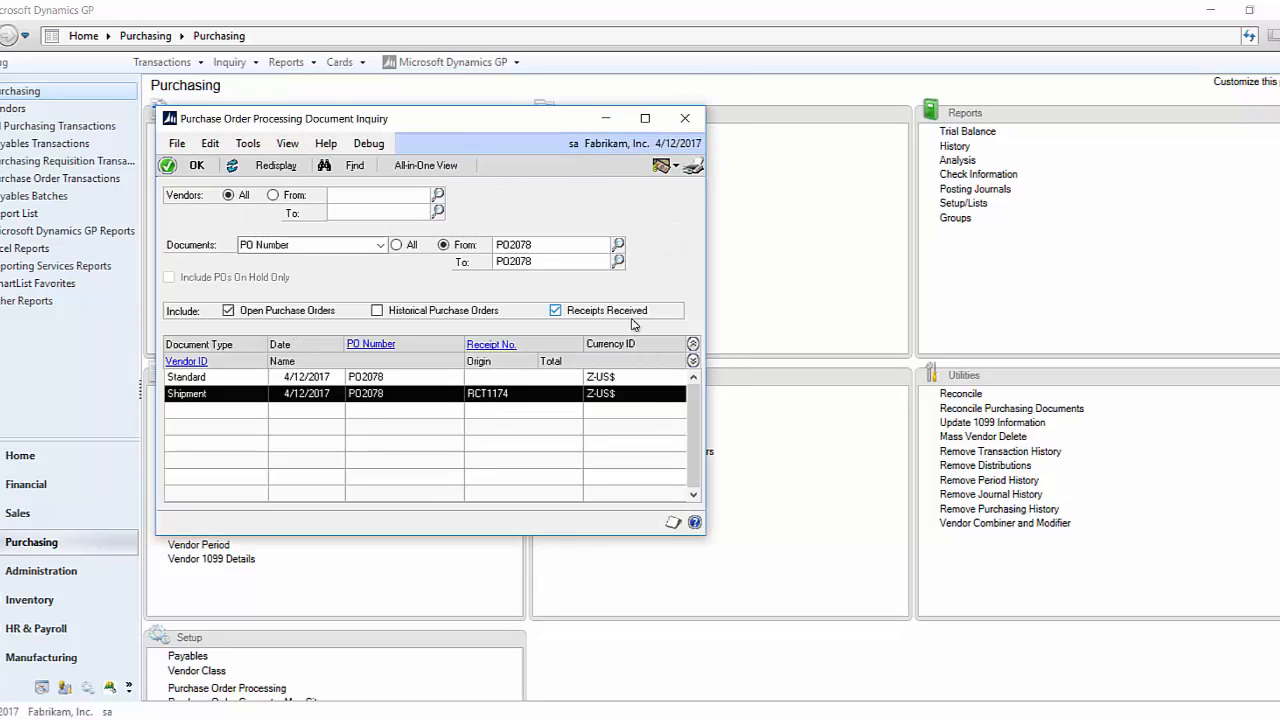
# - Open the shipment receipt from the inquiry results, expand its line details to examine them, and close the inquiry windows
pyautogui.click(478, 345)
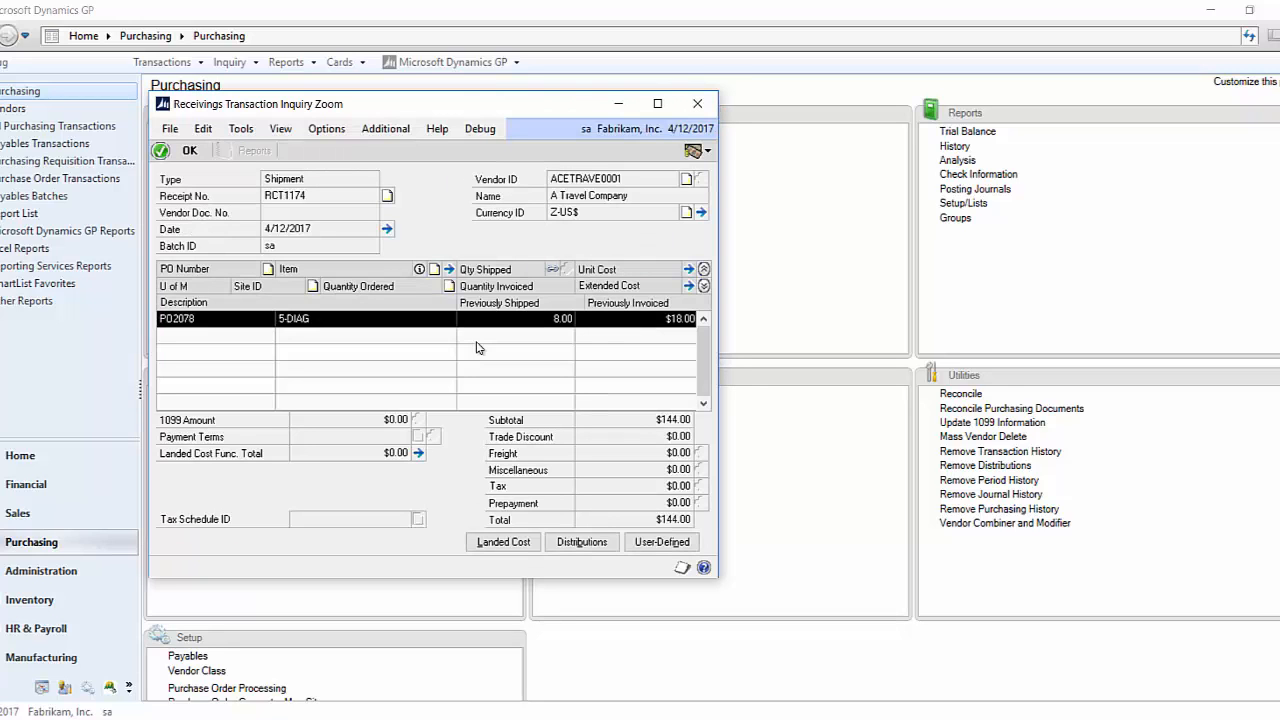
pyautogui.click(705, 286)
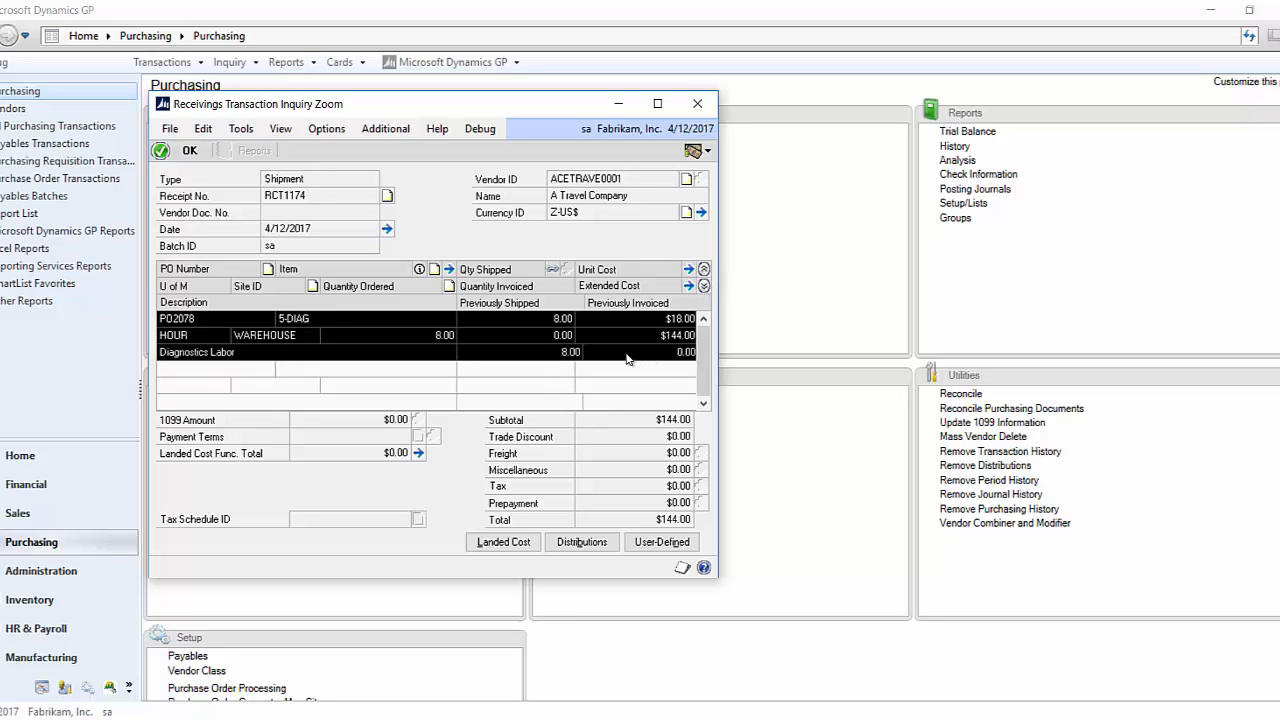
pyautogui.click(701, 111)
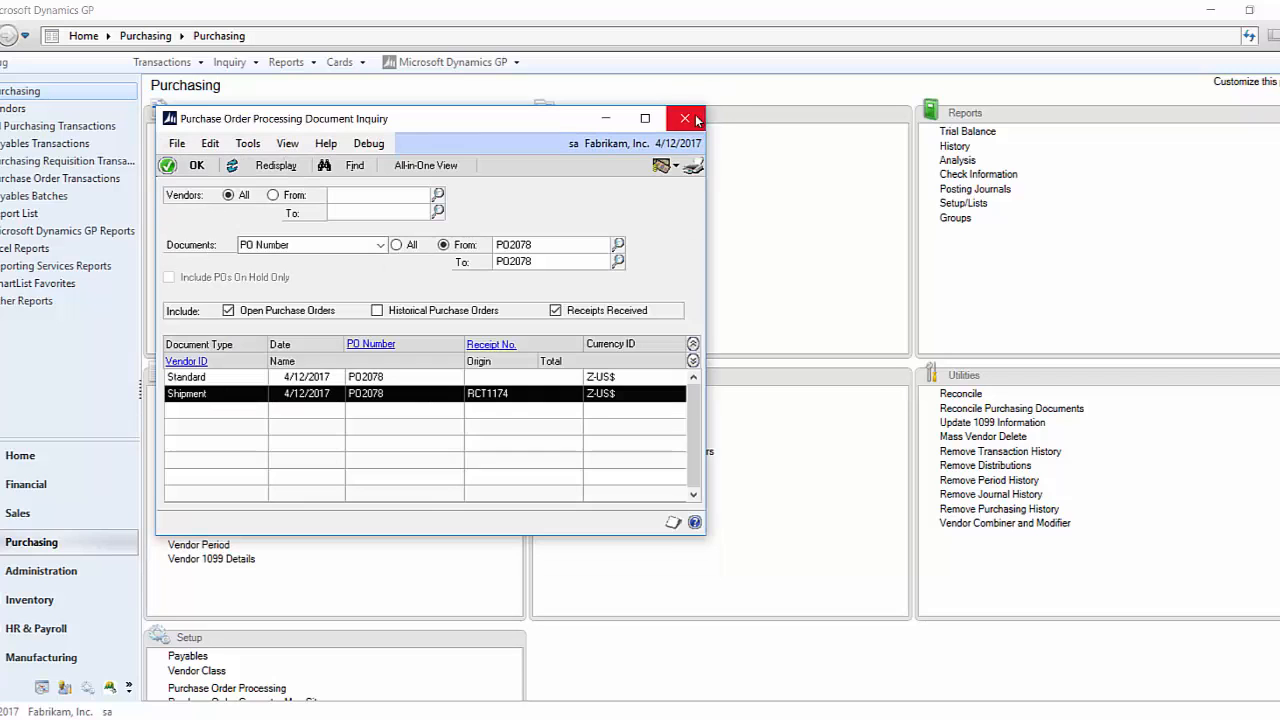
pyautogui.click(685, 118)
# - Run the Shipments Received but not Invoiced SmartList under Receivings Line Items and select the received order's 5-DIAG row
pyautogui.click(502, 66)
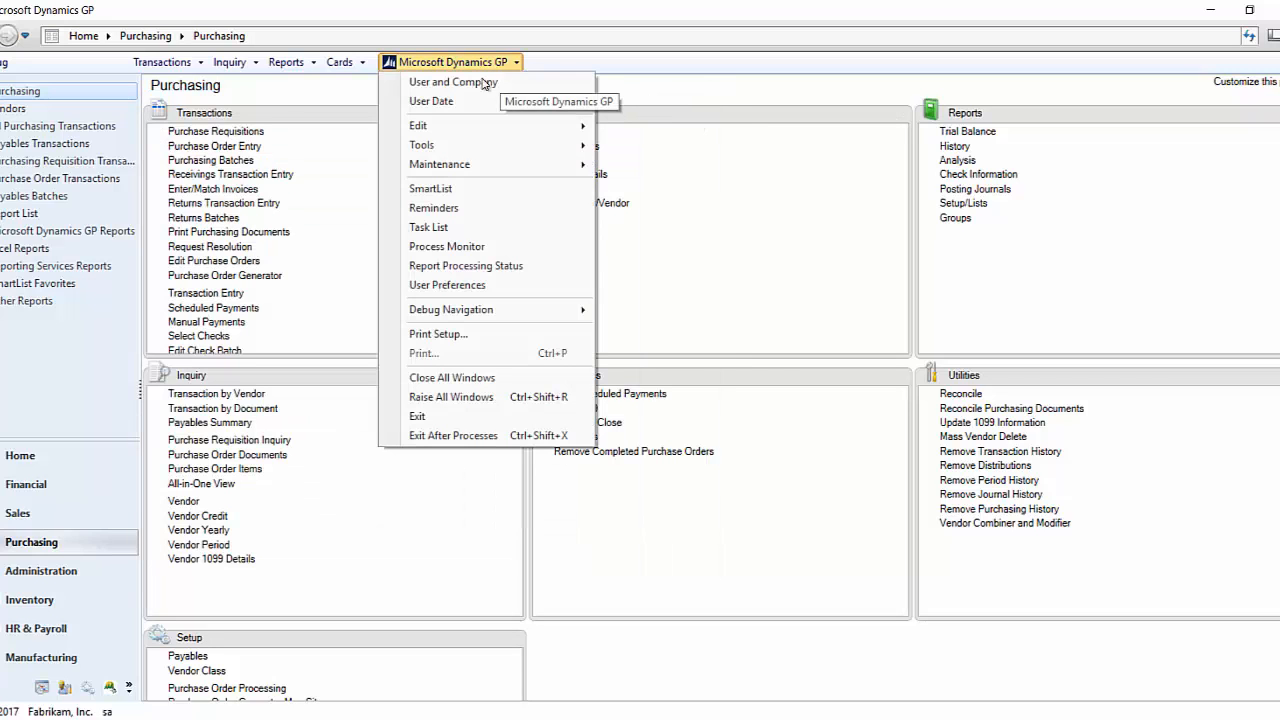
pyautogui.click(458, 188)
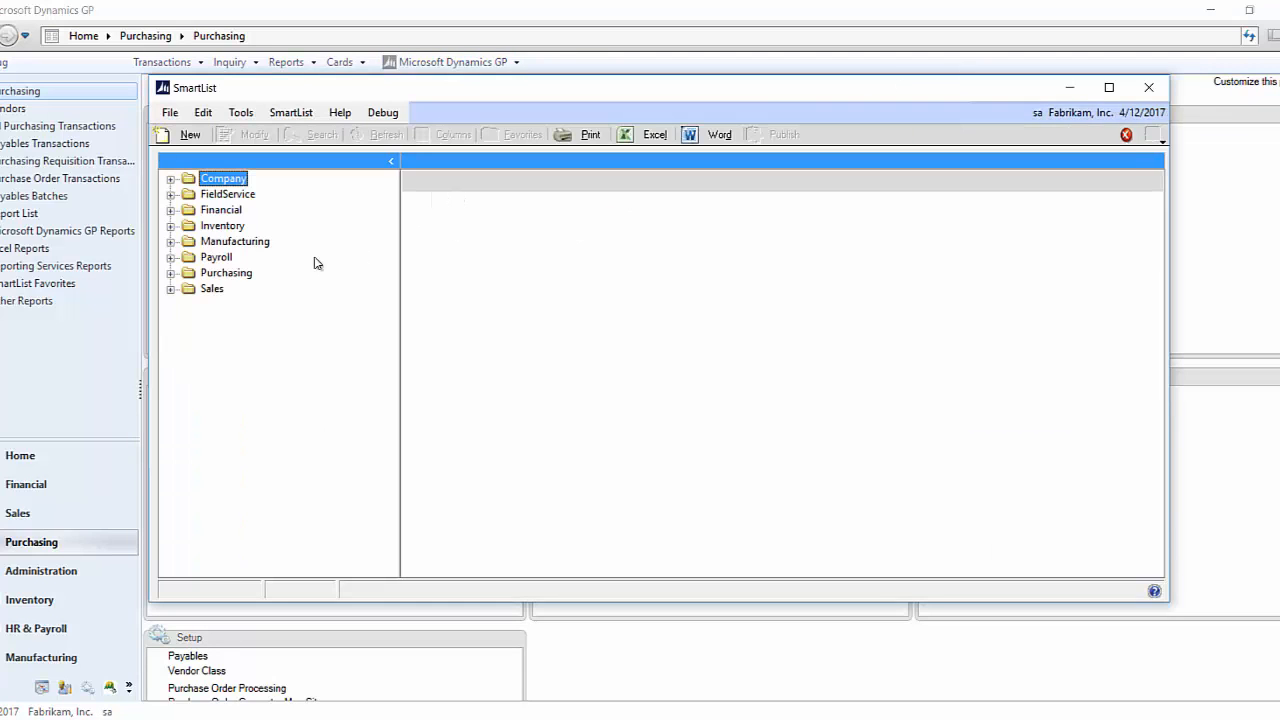
pyautogui.click(171, 273)
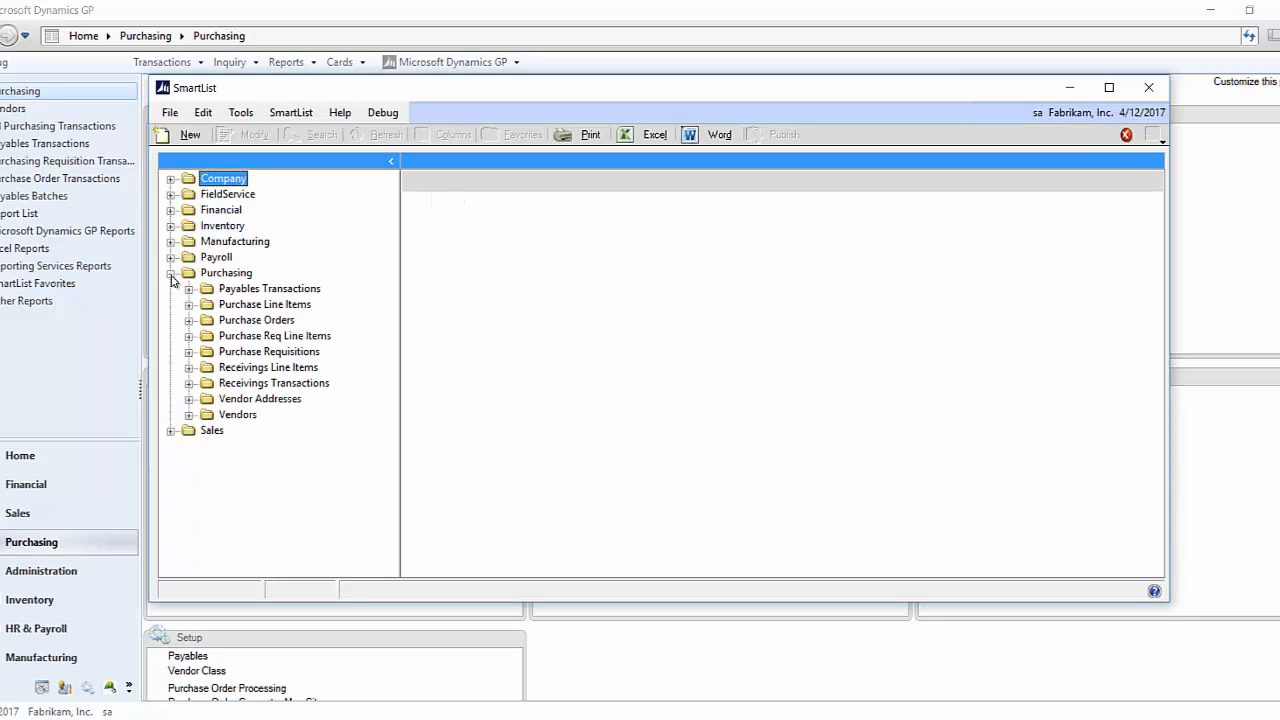
pyautogui.click(189, 368)
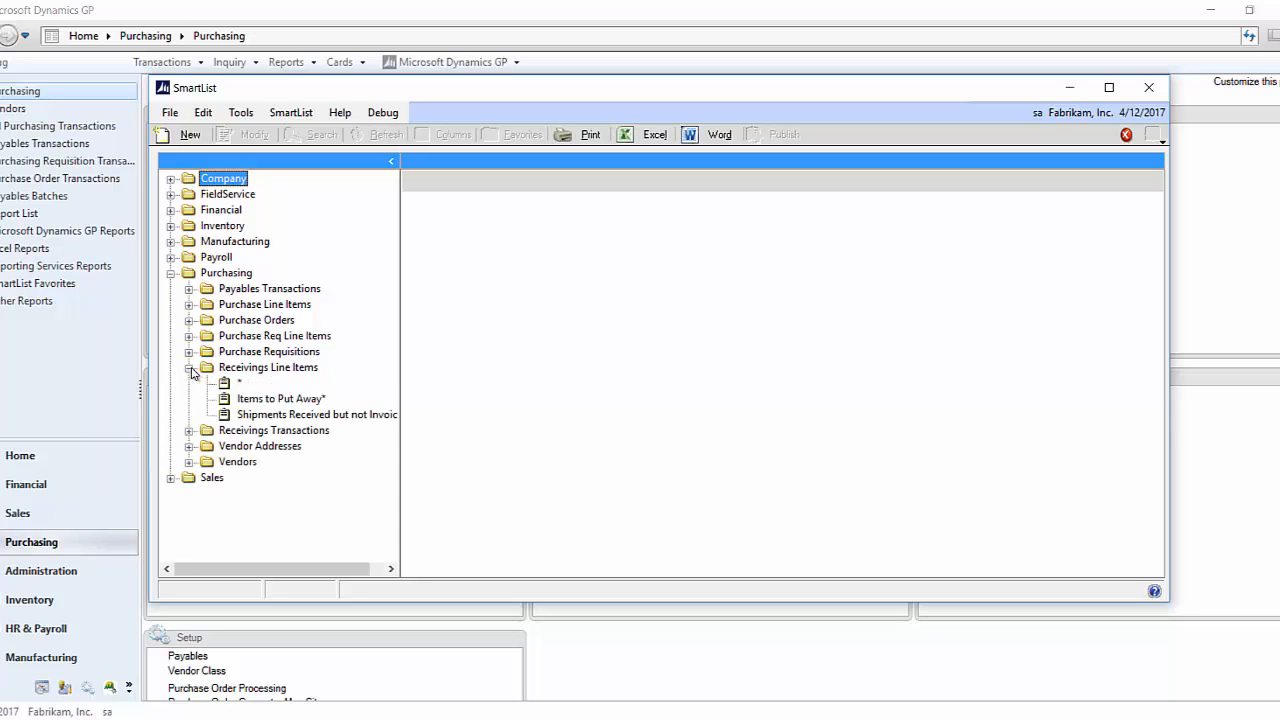
pyautogui.doubleClick(320, 414)
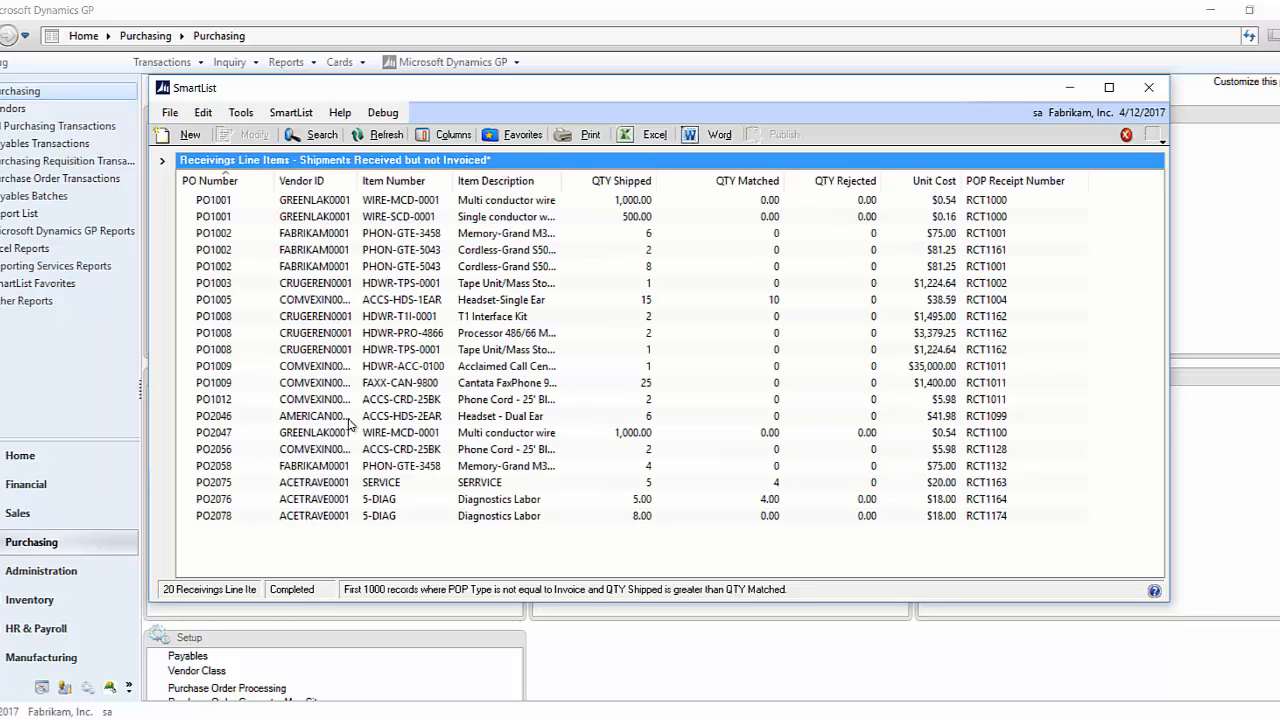
pyautogui.click(243, 516)
# - Narrow the SmartList to lines whose PO Number is equal to the received order's number, and minimize the list window
pyautogui.click(322, 136)
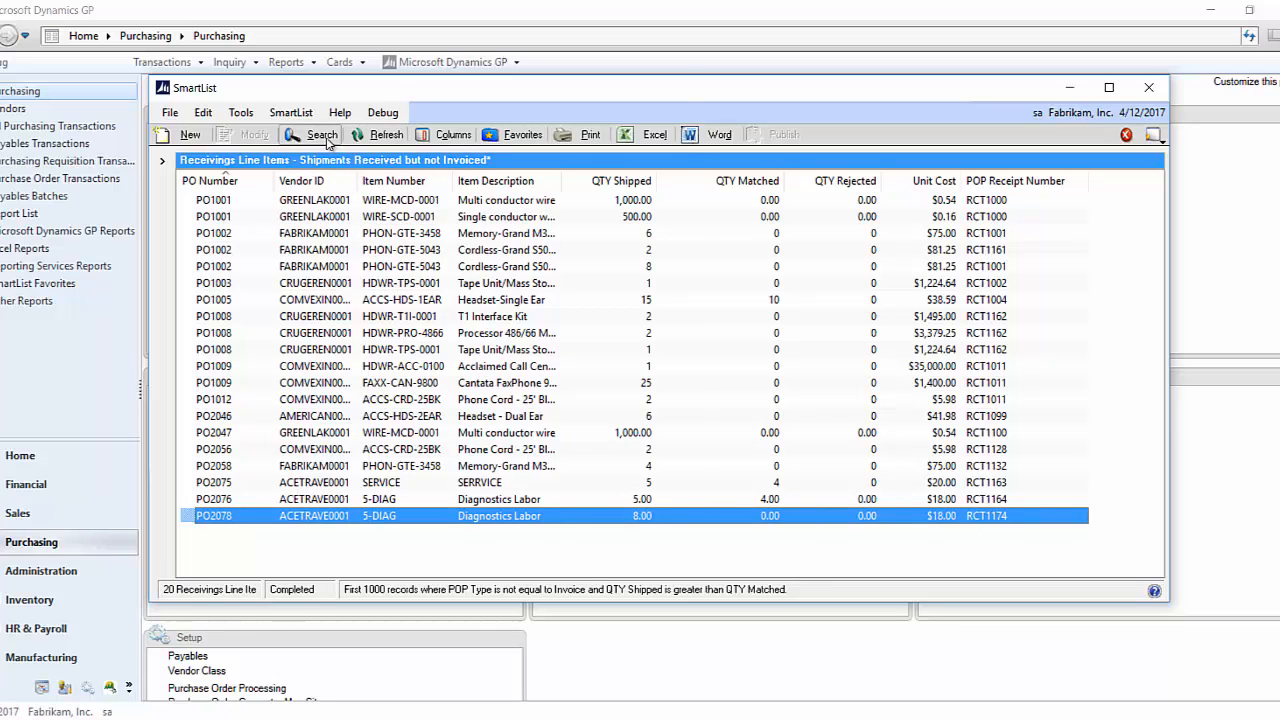
pyautogui.click(286, 335)
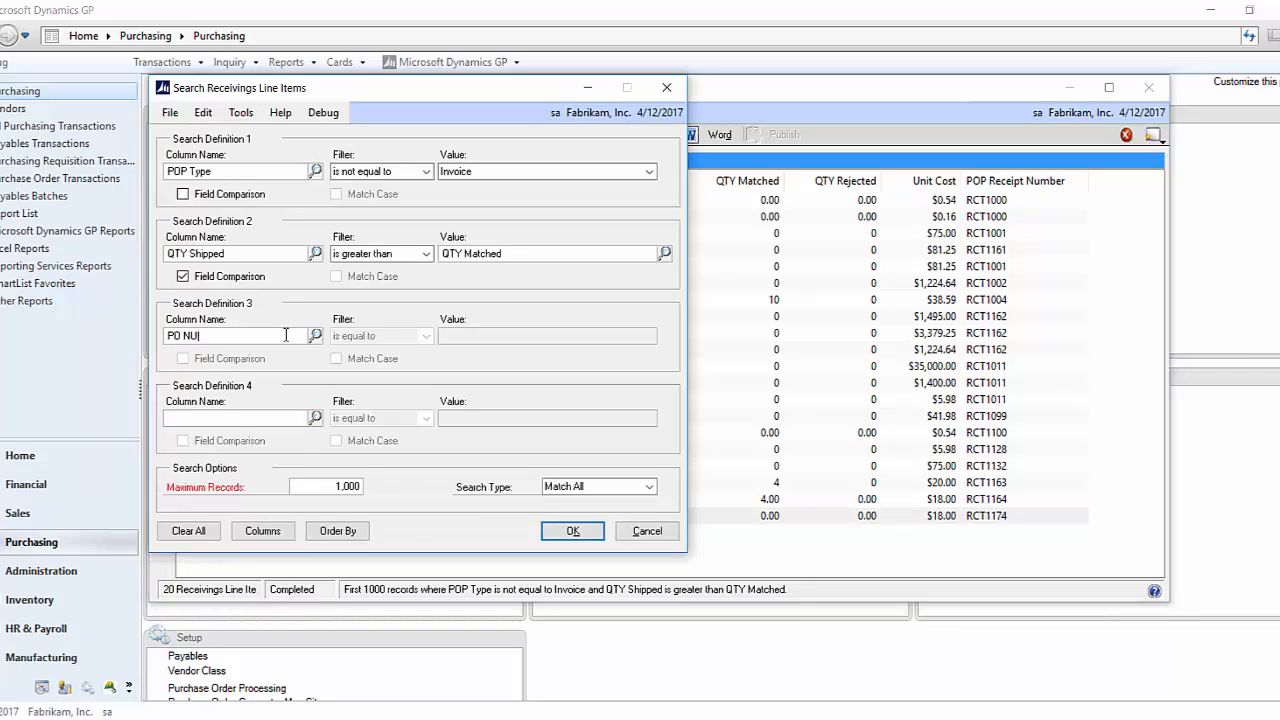
pyautogui.write('PO NUMBER')
pyautogui.press('Tab')
pyautogui.press('Tab')
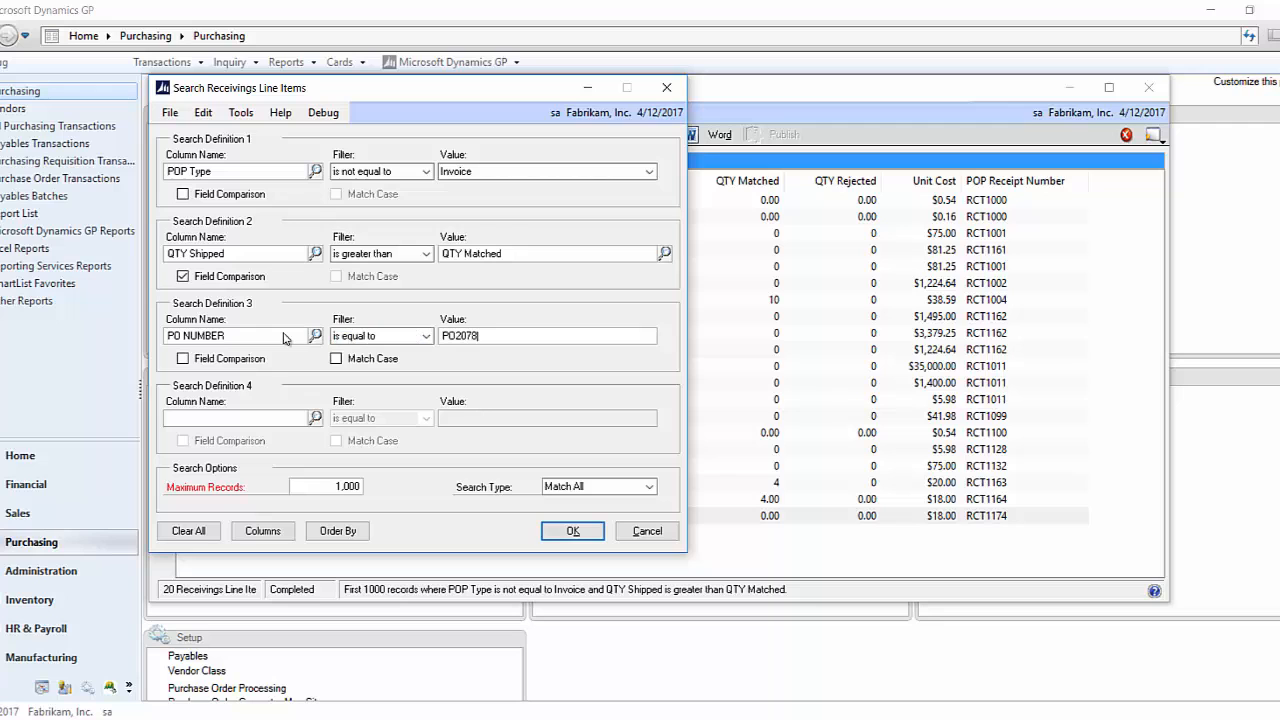
pyautogui.click(572, 530)
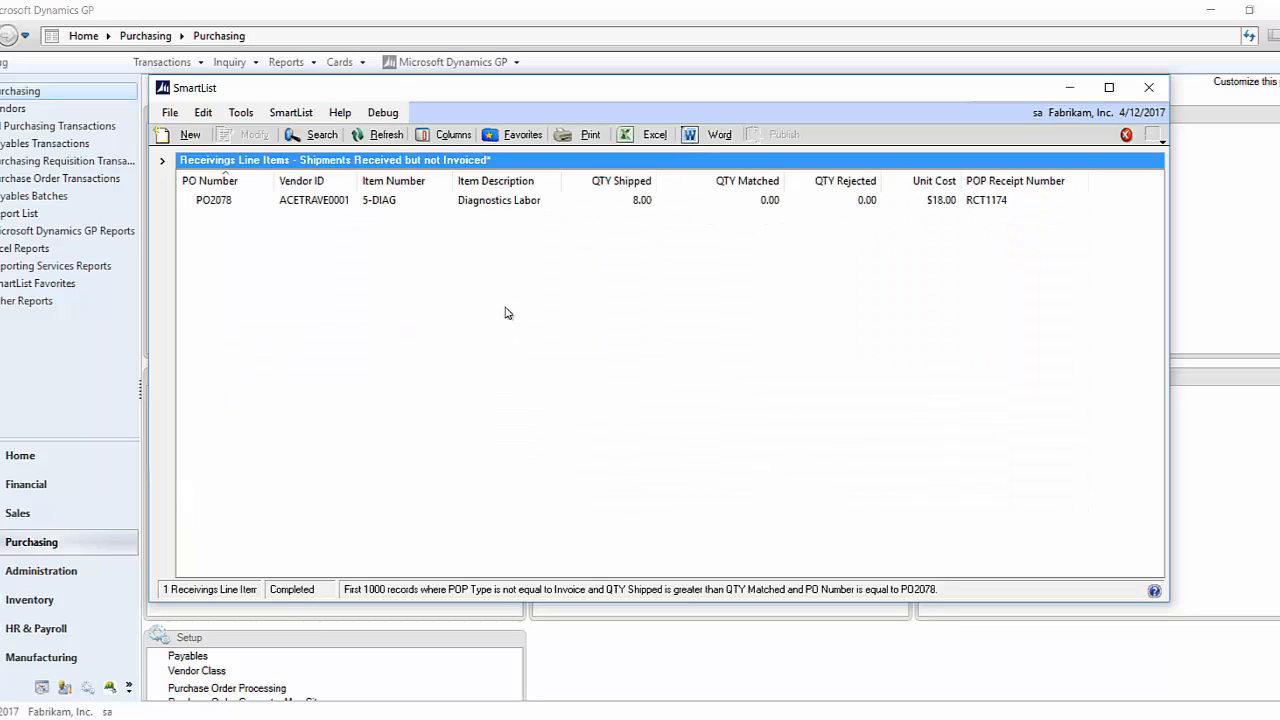
pyautogui.click(1069, 90)
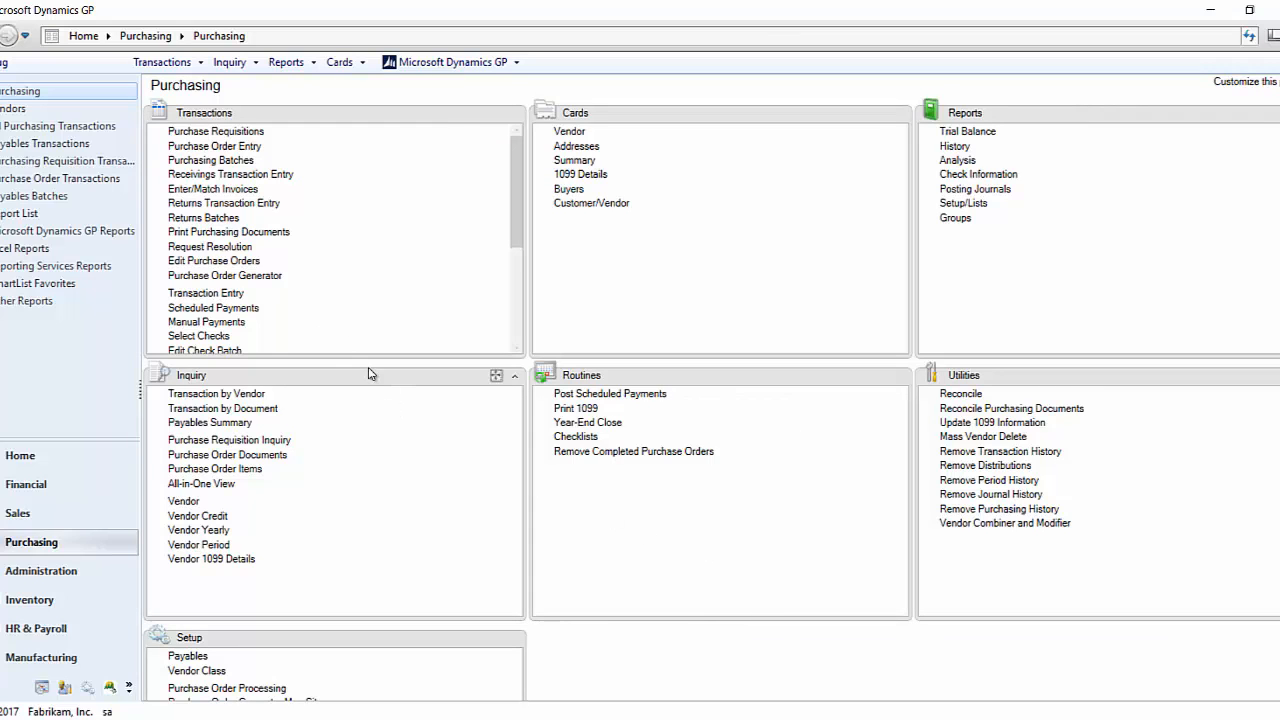
# - Start a purchasing return of type Return for the vendor A Travel Company, with Replace Returned Goods enabled
pyautogui.click(258, 203)
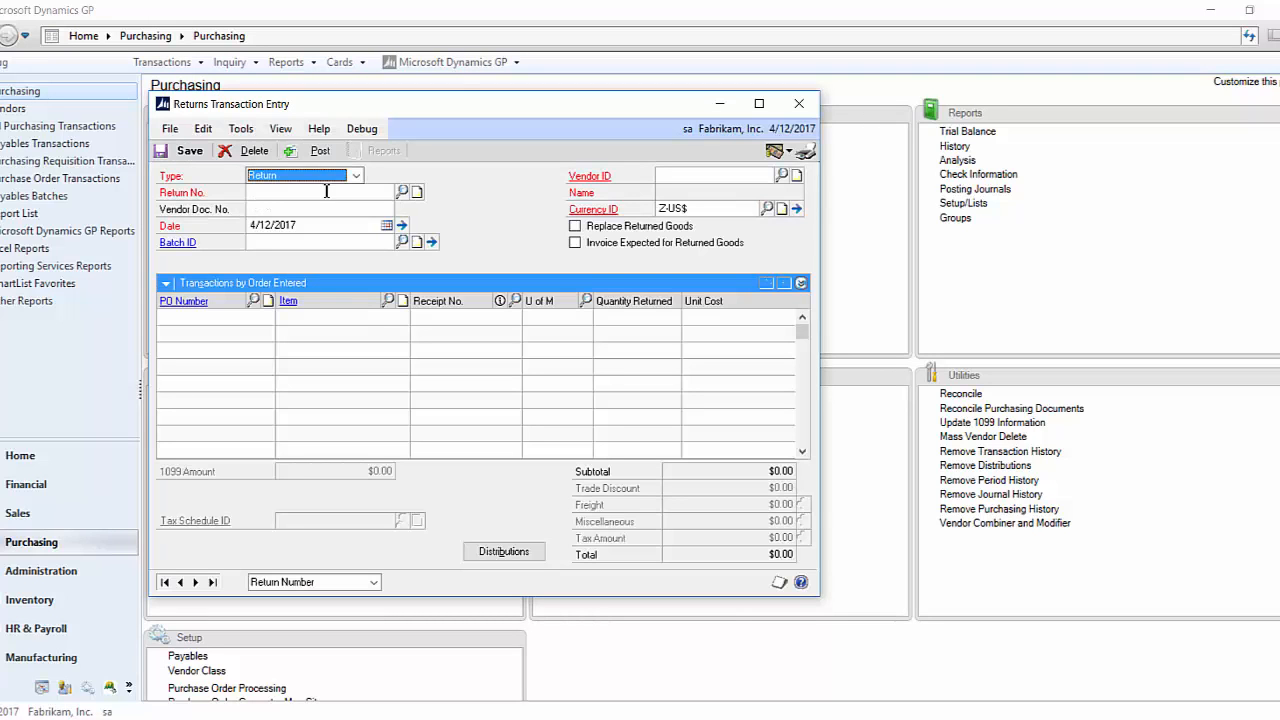
pyautogui.click(356, 175)
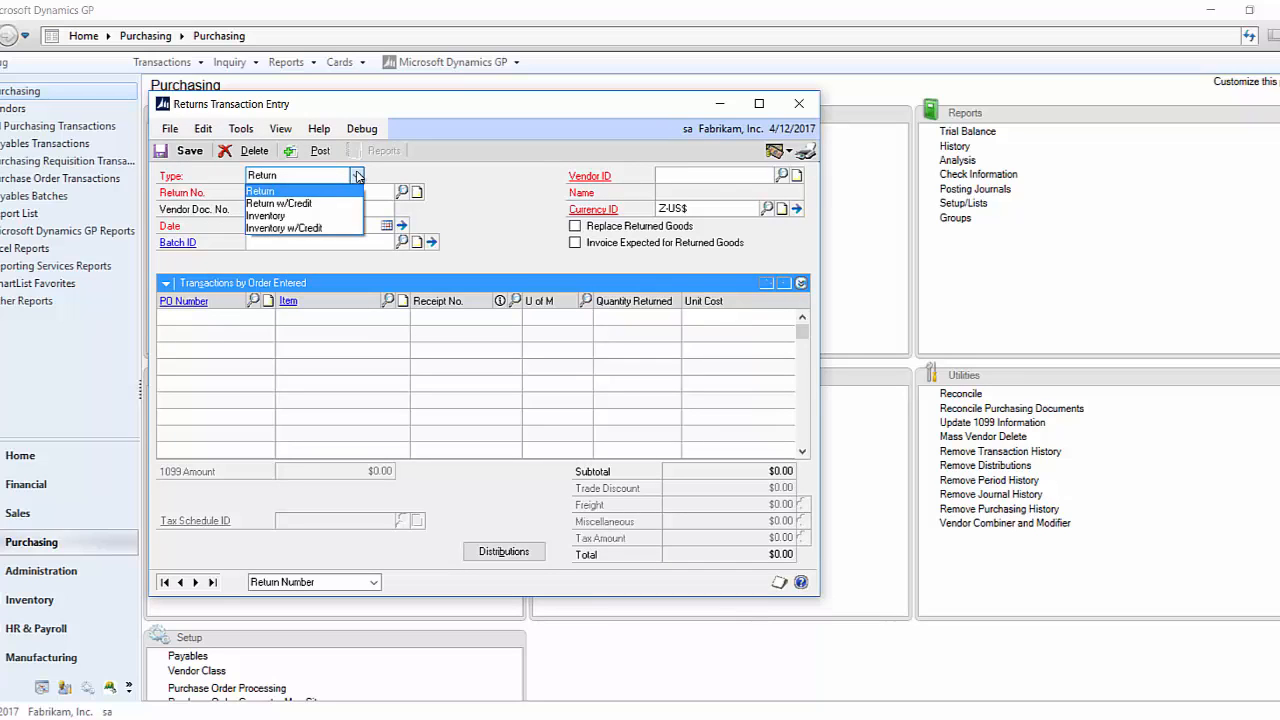
pyautogui.click(354, 190)
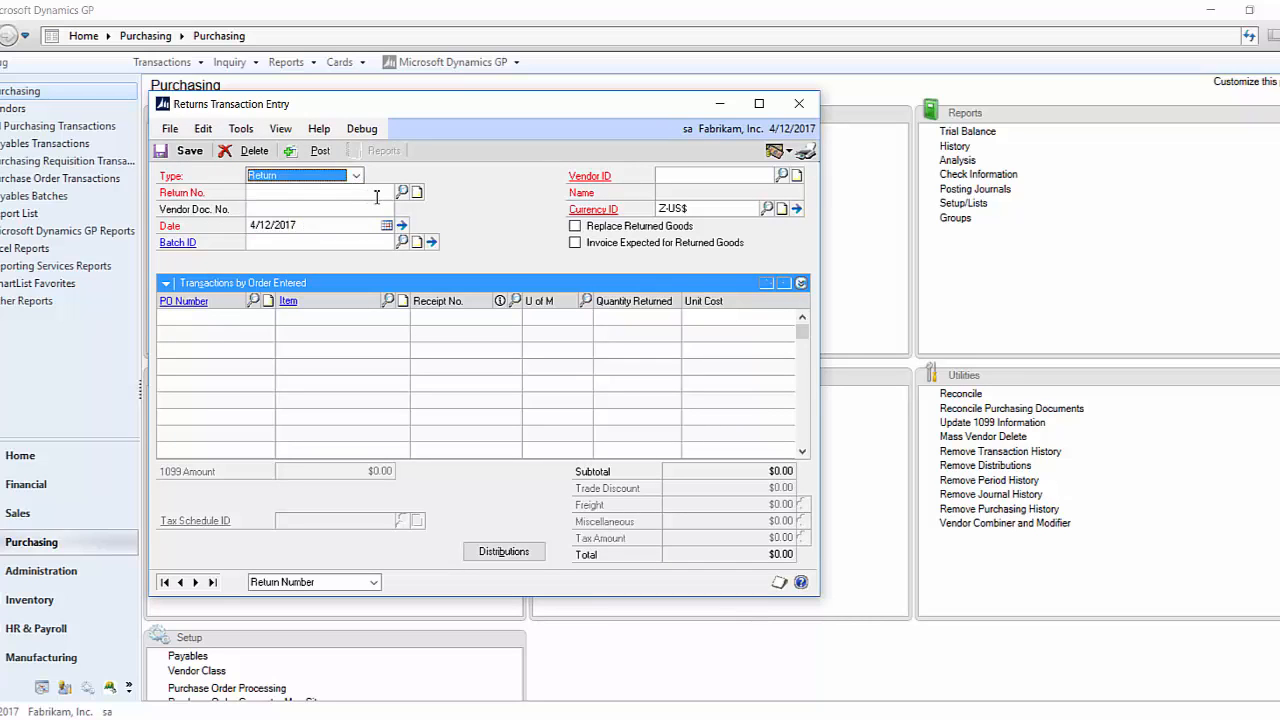
pyautogui.click(383, 197)
pyautogui.press('Tab')
pyautogui.press('Tab')
pyautogui.press('Tab')
pyautogui.press('Tab')
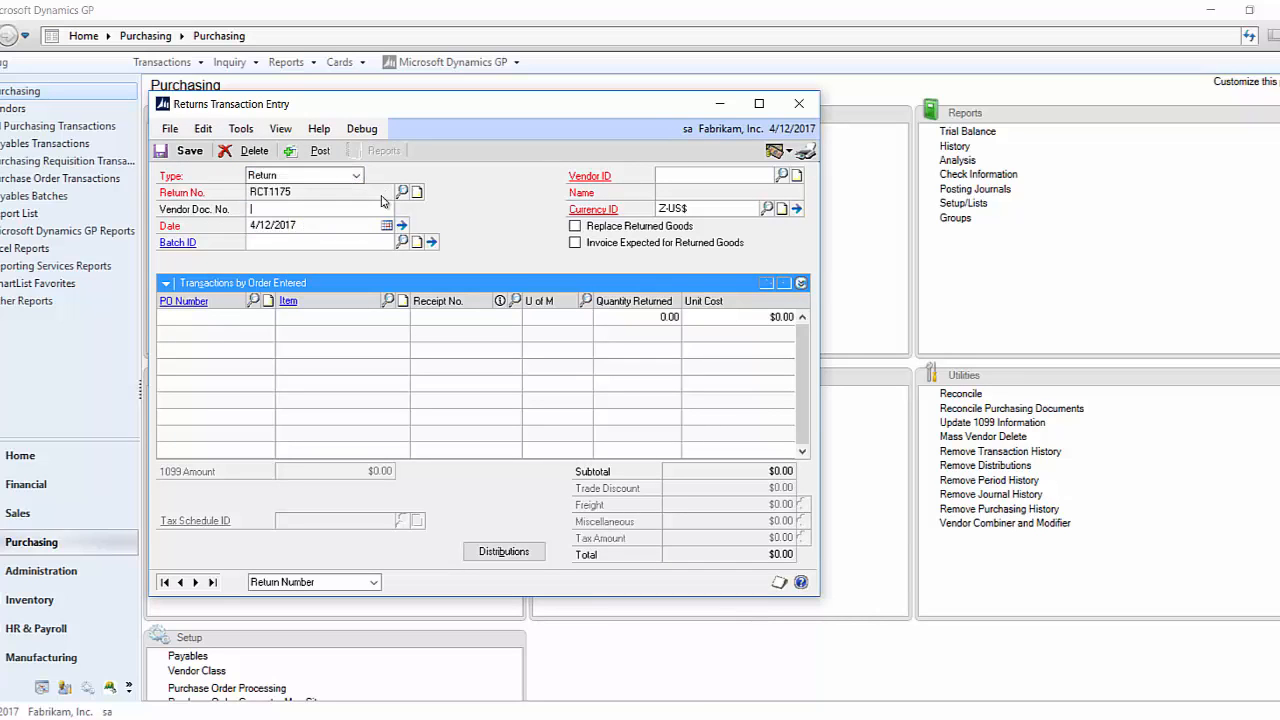
pyautogui.write('A')
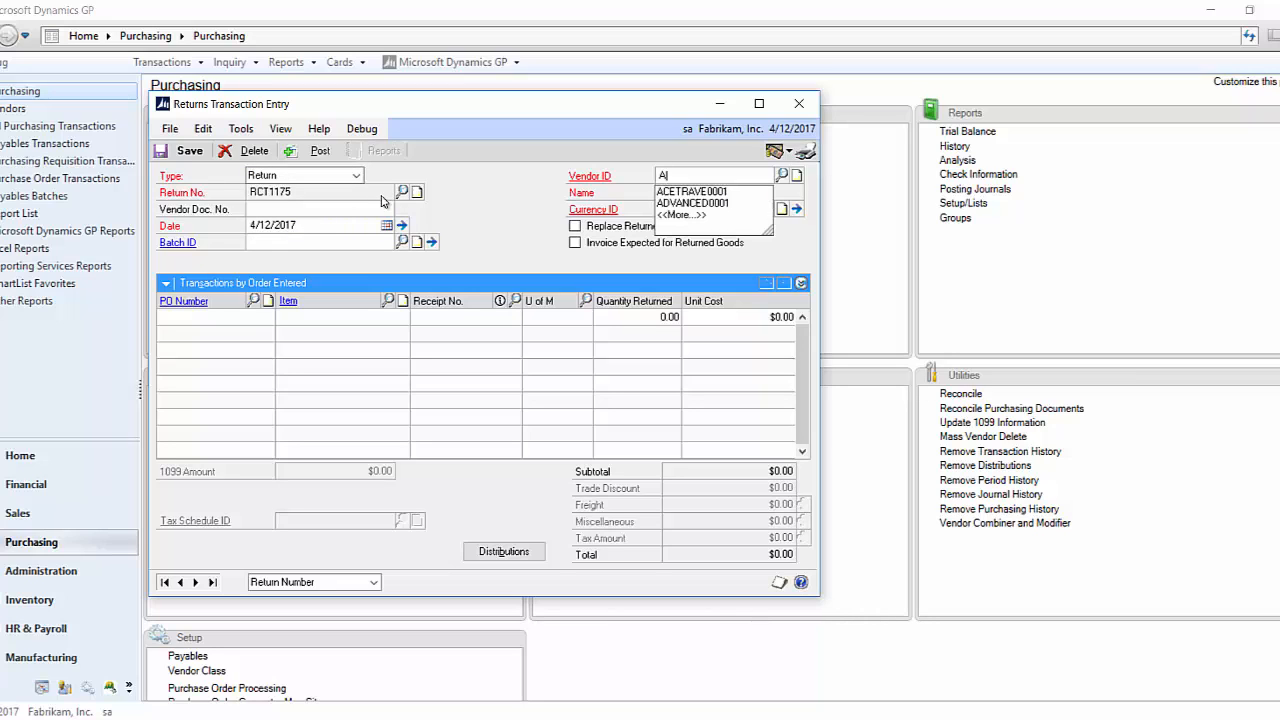
pyautogui.press('Down')
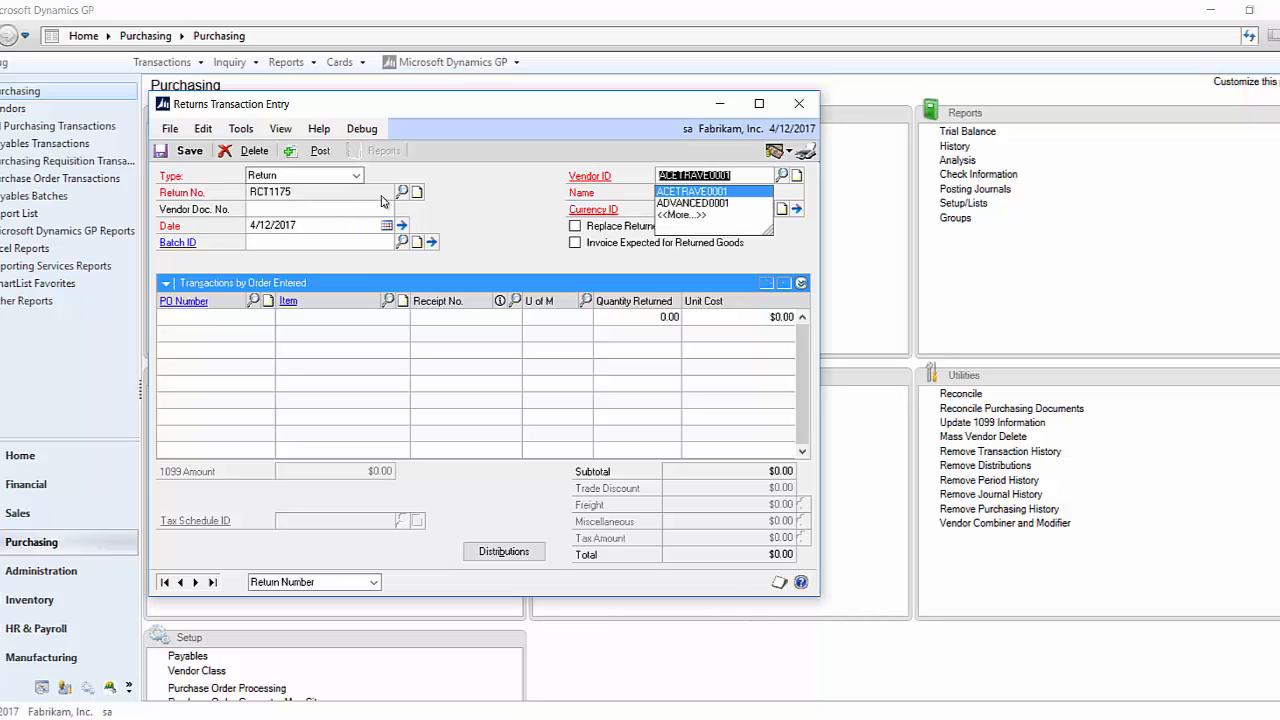
pyautogui.press('Tab')
pyautogui.press('Tab')
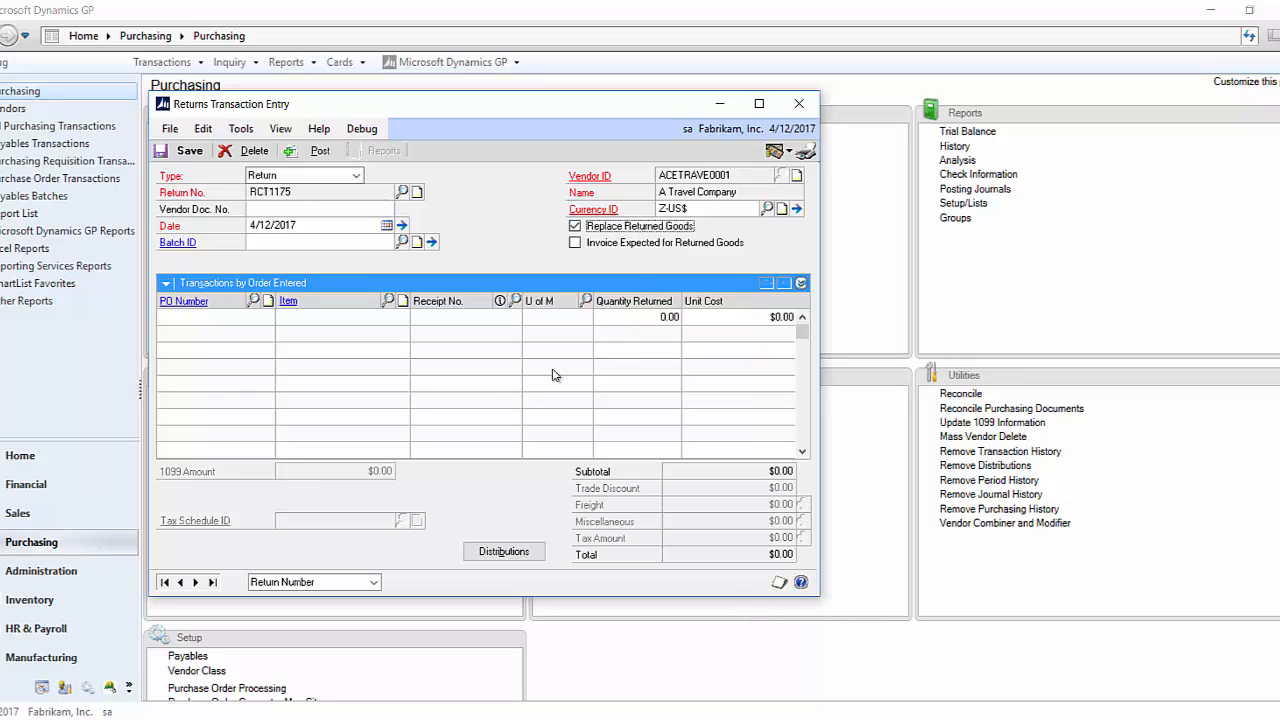
# - Add the received order's 5-DIAG item to the return against its shipment receipt, with a quantity returned of 7
pyautogui.click(230, 318)
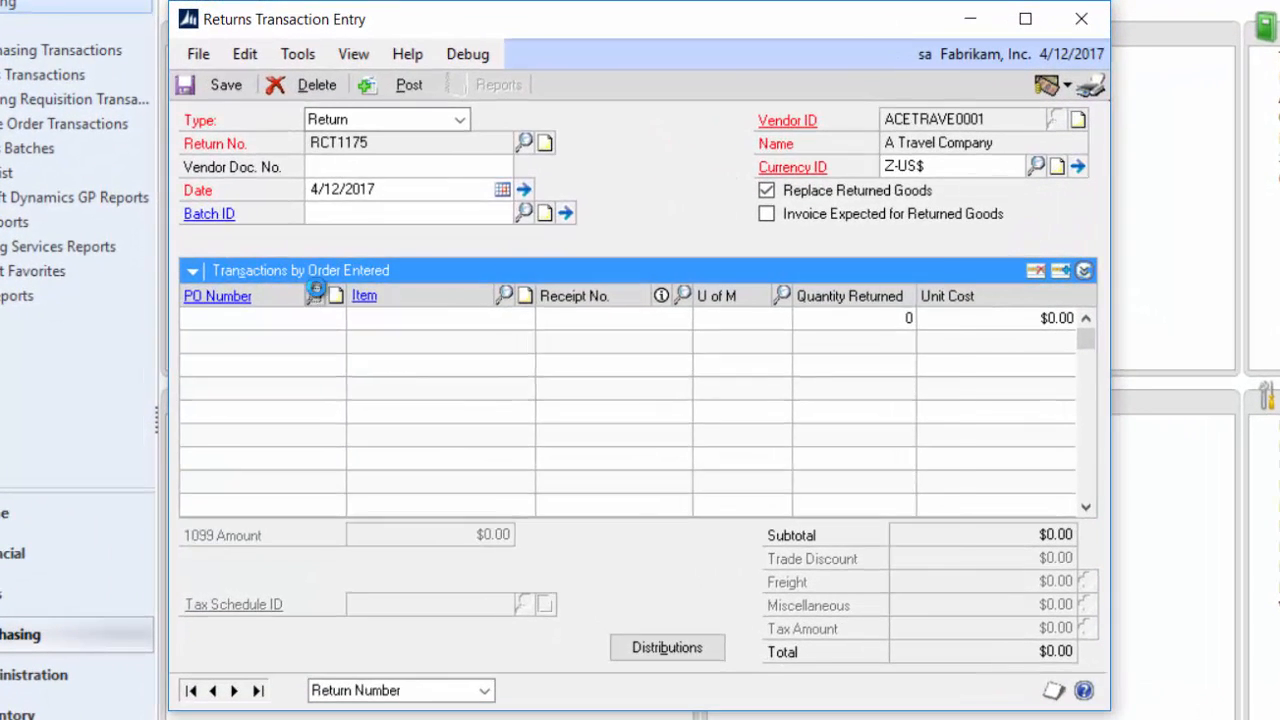
pyautogui.click(304, 297)
pyautogui.doubleClick(238, 345)
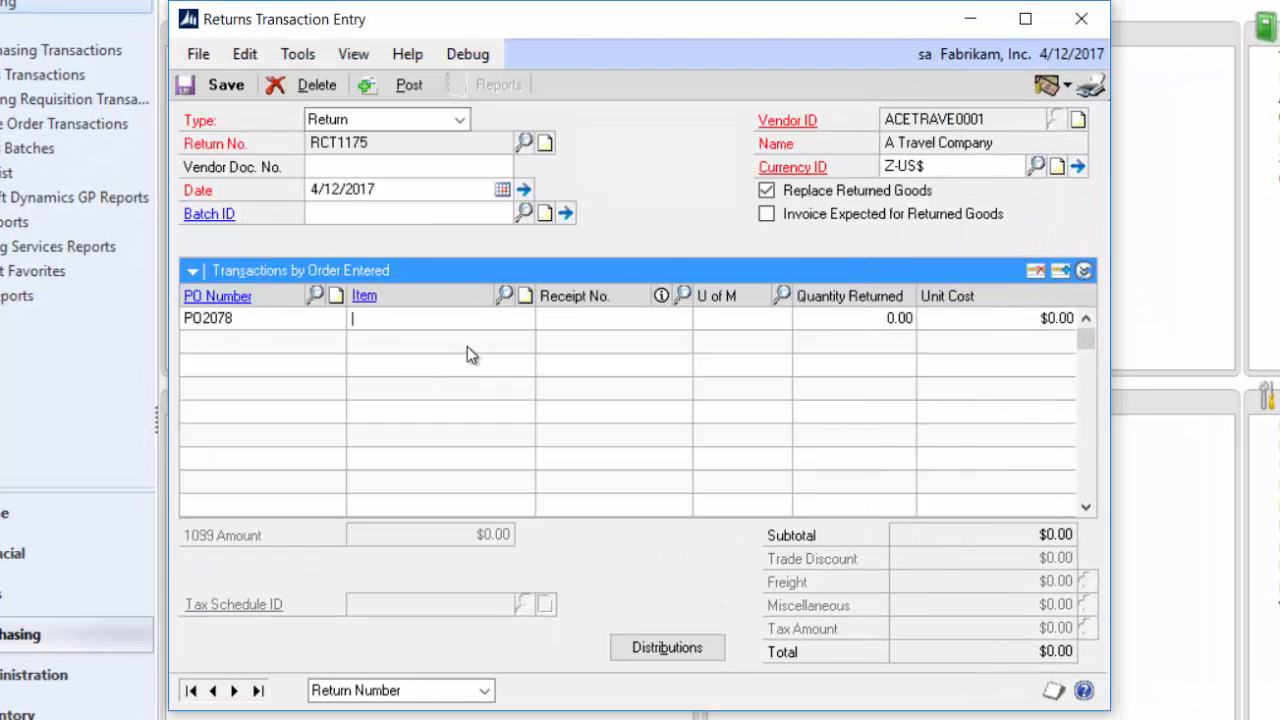
pyautogui.click(508, 296)
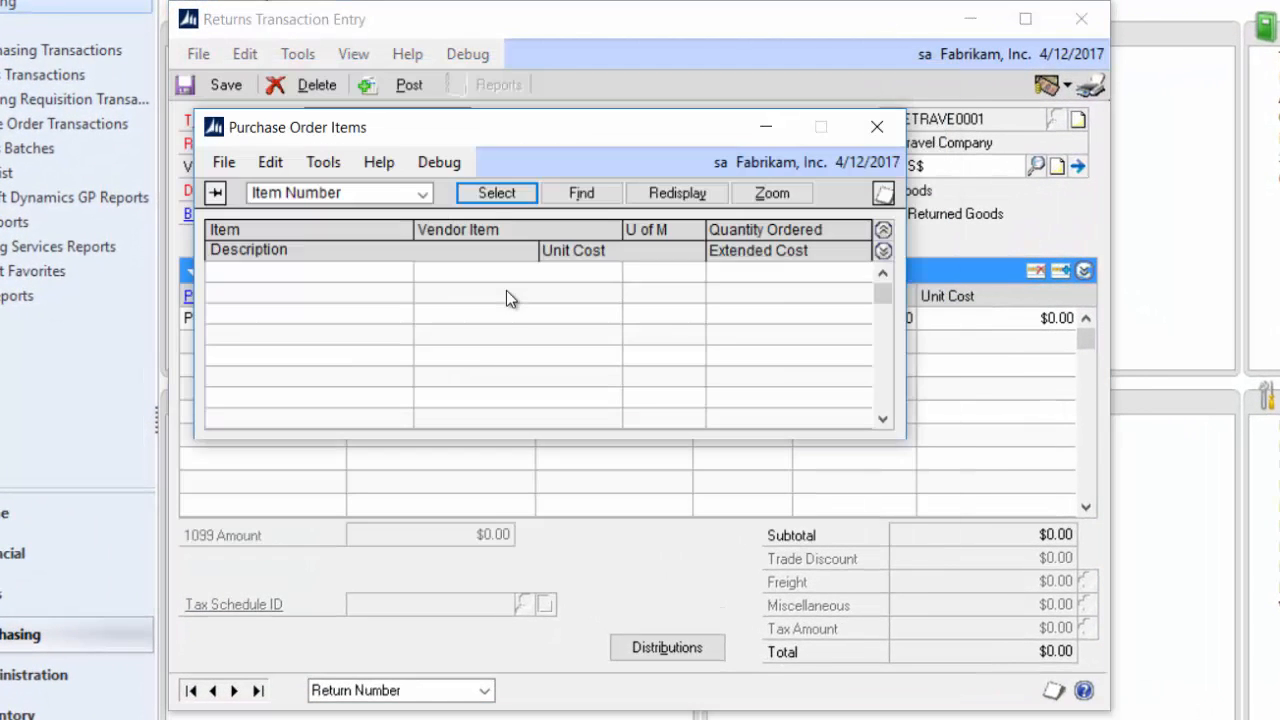
pyautogui.click(468, 195)
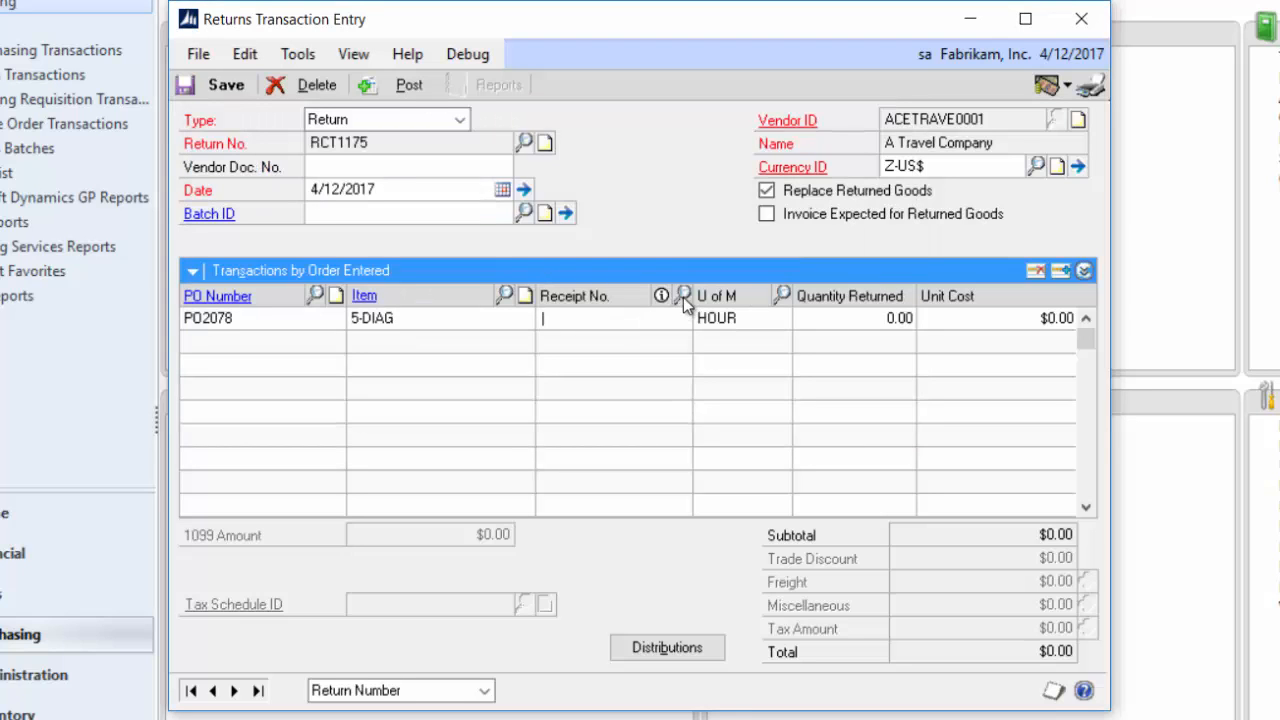
pyautogui.click(683, 296)
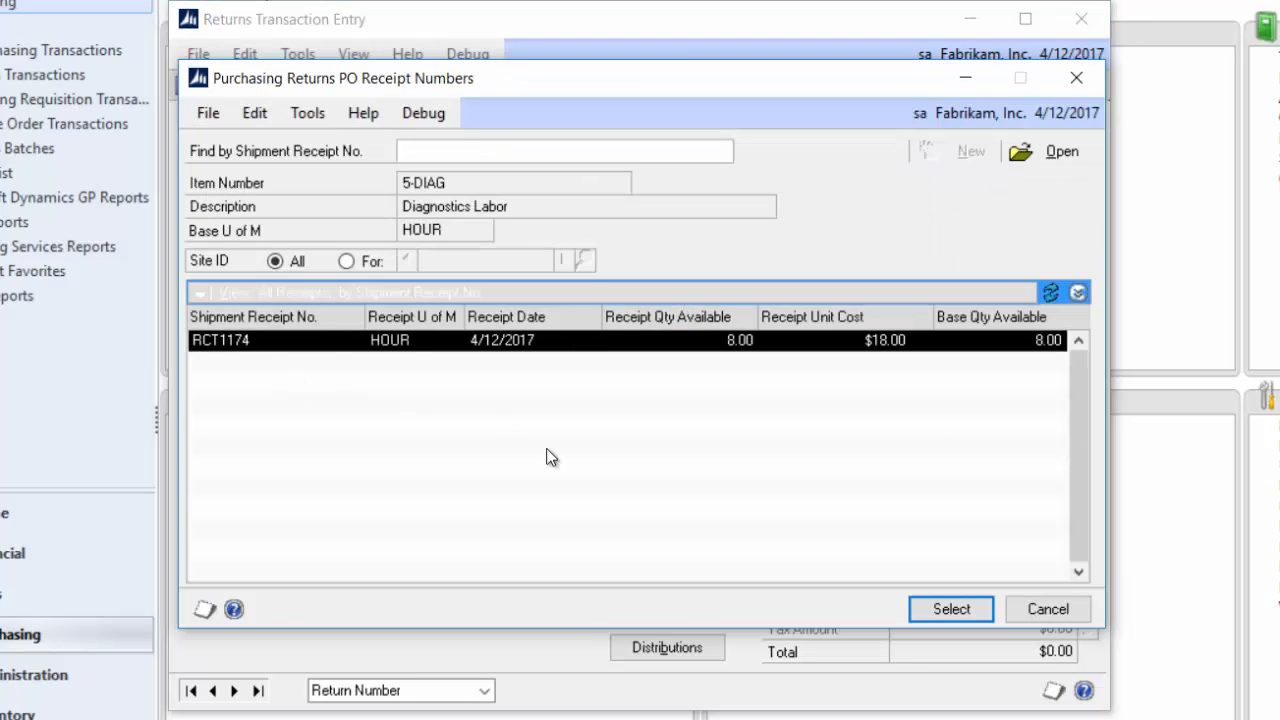
pyautogui.click(940, 607)
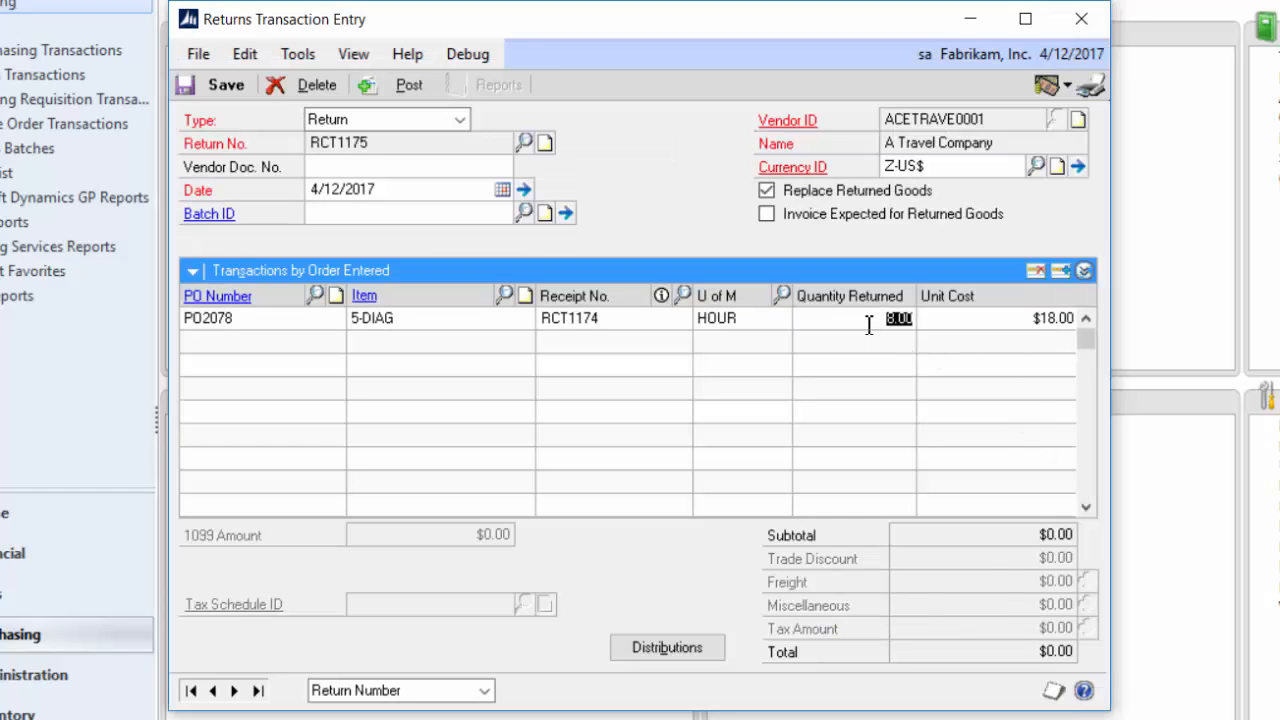
pyautogui.write('7')
pyautogui.press('Tab')
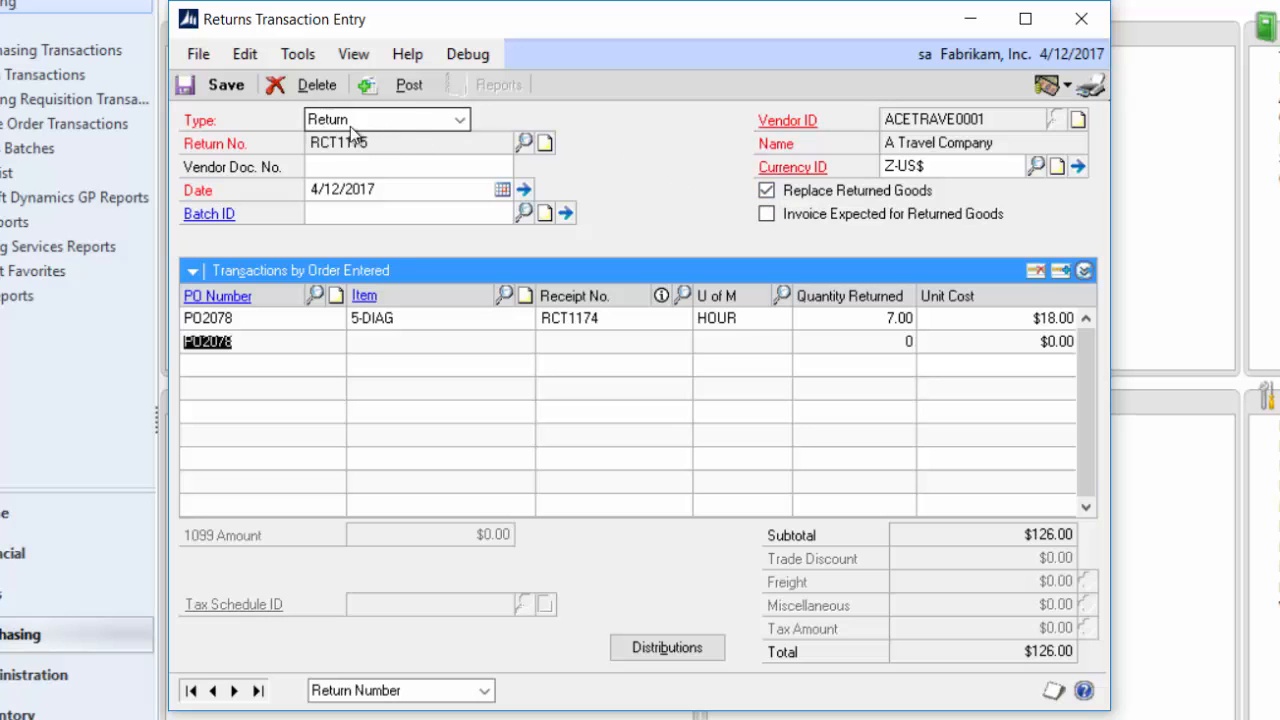
# - Post the return and cancel the posting journal and cost variance journal report printouts
pyautogui.click(401, 89)
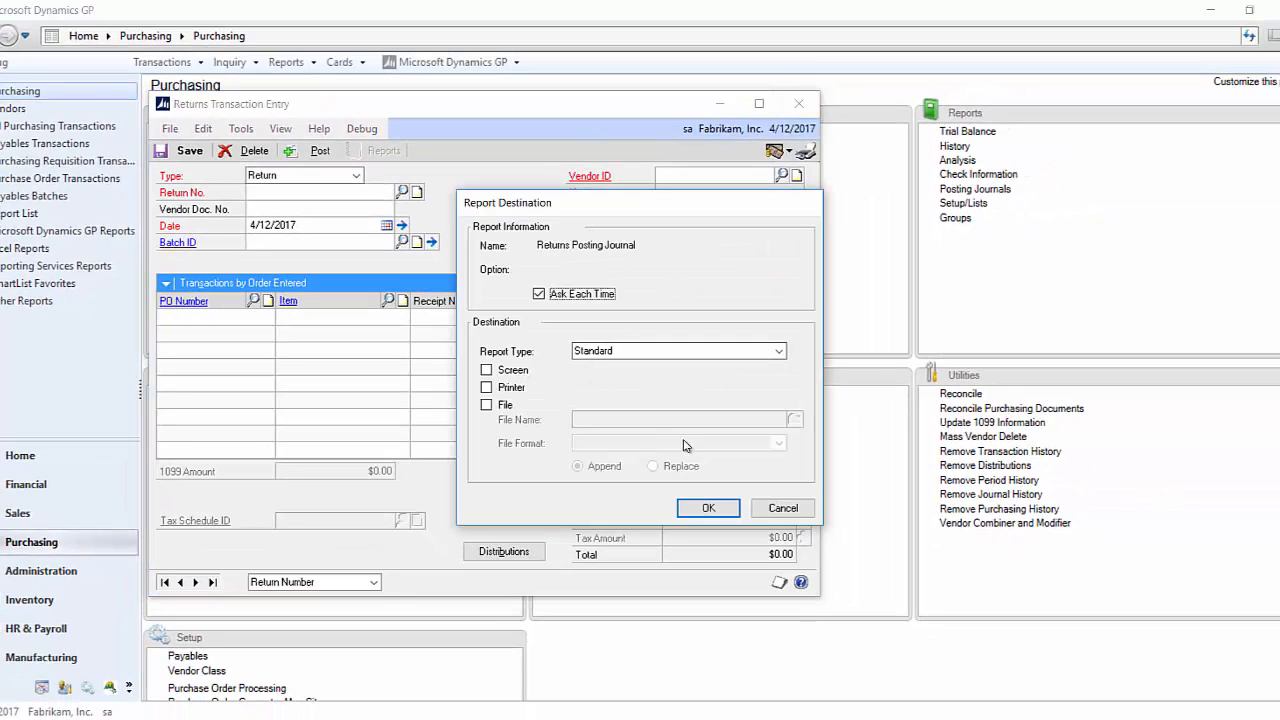
pyautogui.click(783, 508)
pyautogui.click(784, 509)
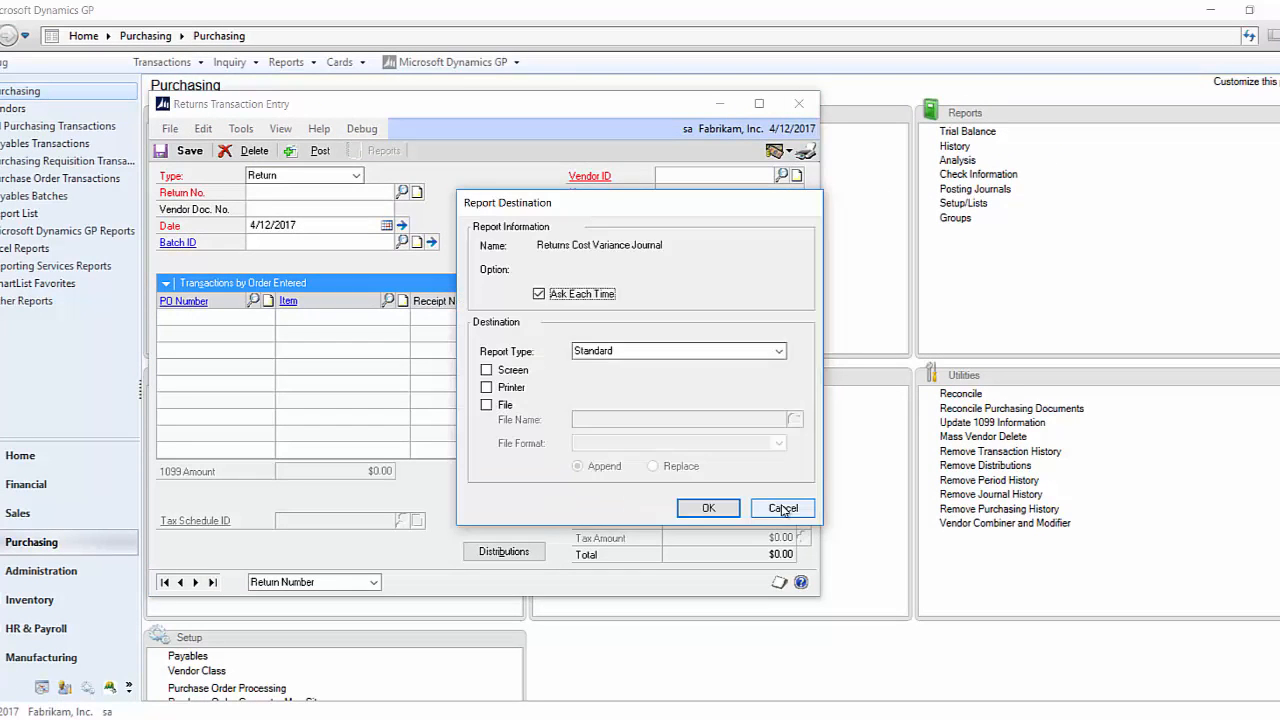
pyautogui.click(786, 512)
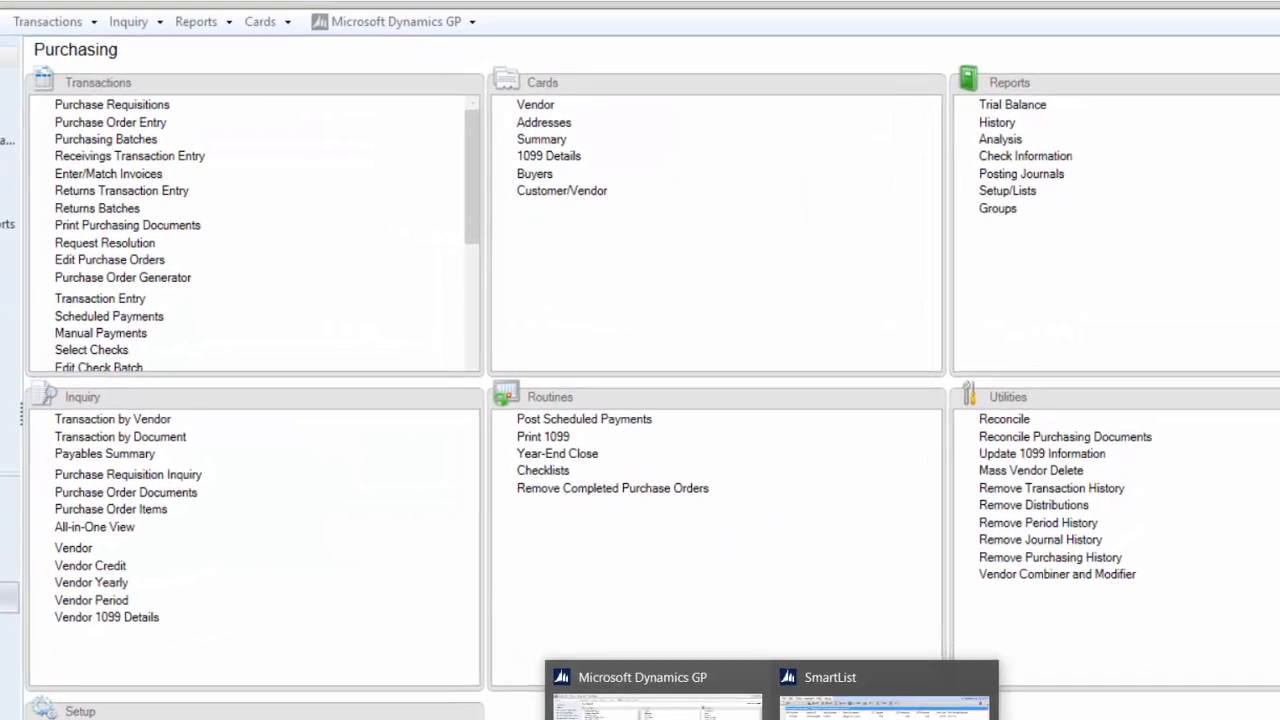
# - Bring back the minimized SmartList and refresh it to check the 5-DIAG line's matched quantity
pyautogui.click(642, 715)
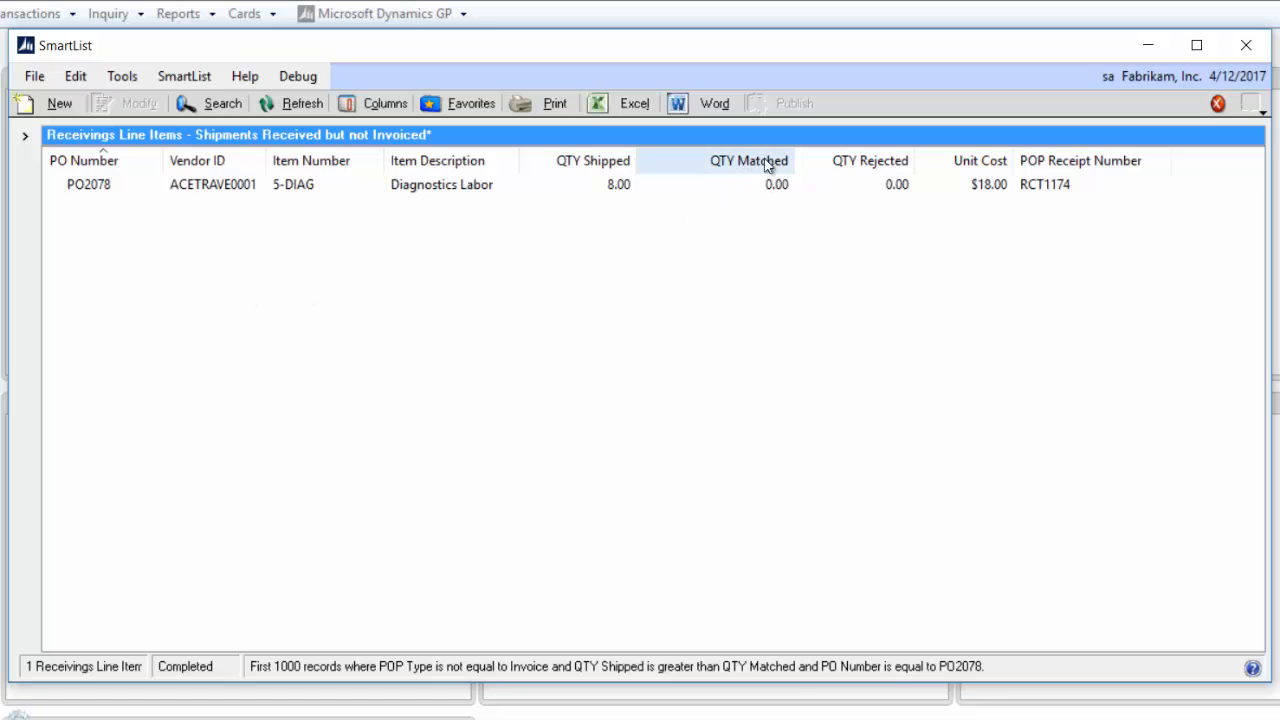
pyautogui.click(295, 102)
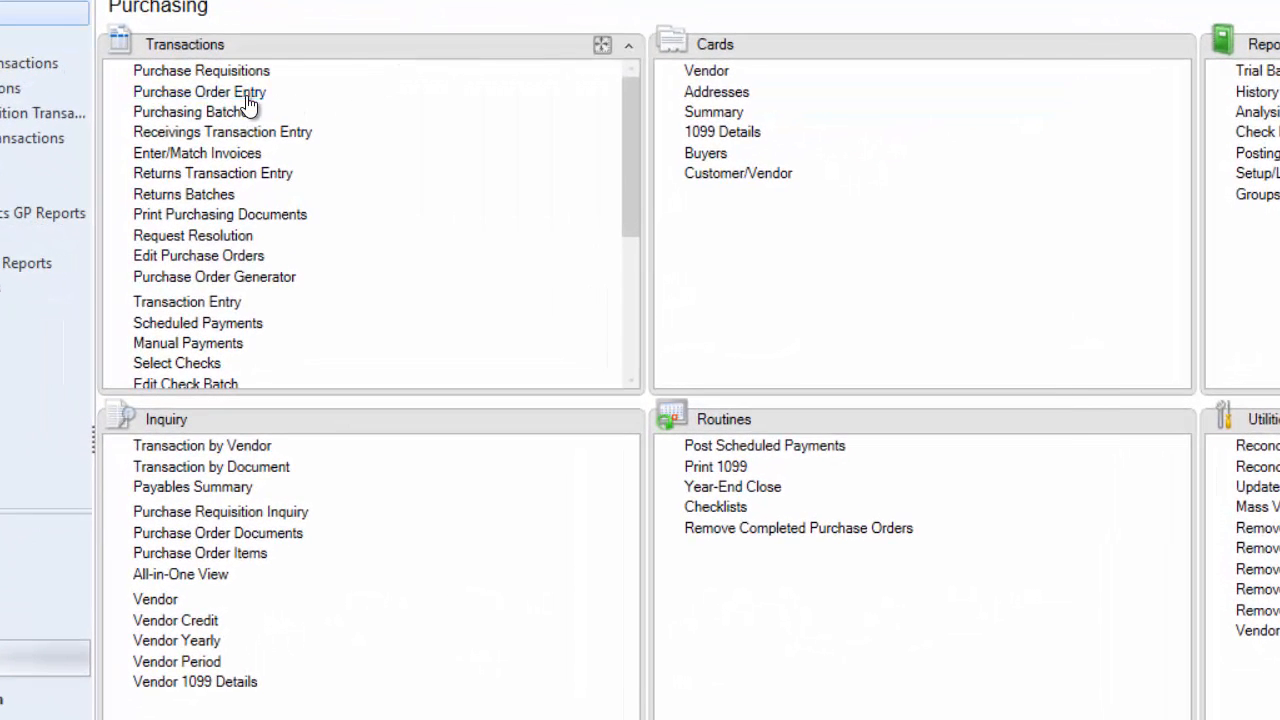
# - Reopen the returned order in Purchase Order Entry by entering its PO number
pyautogui.click(247, 97)
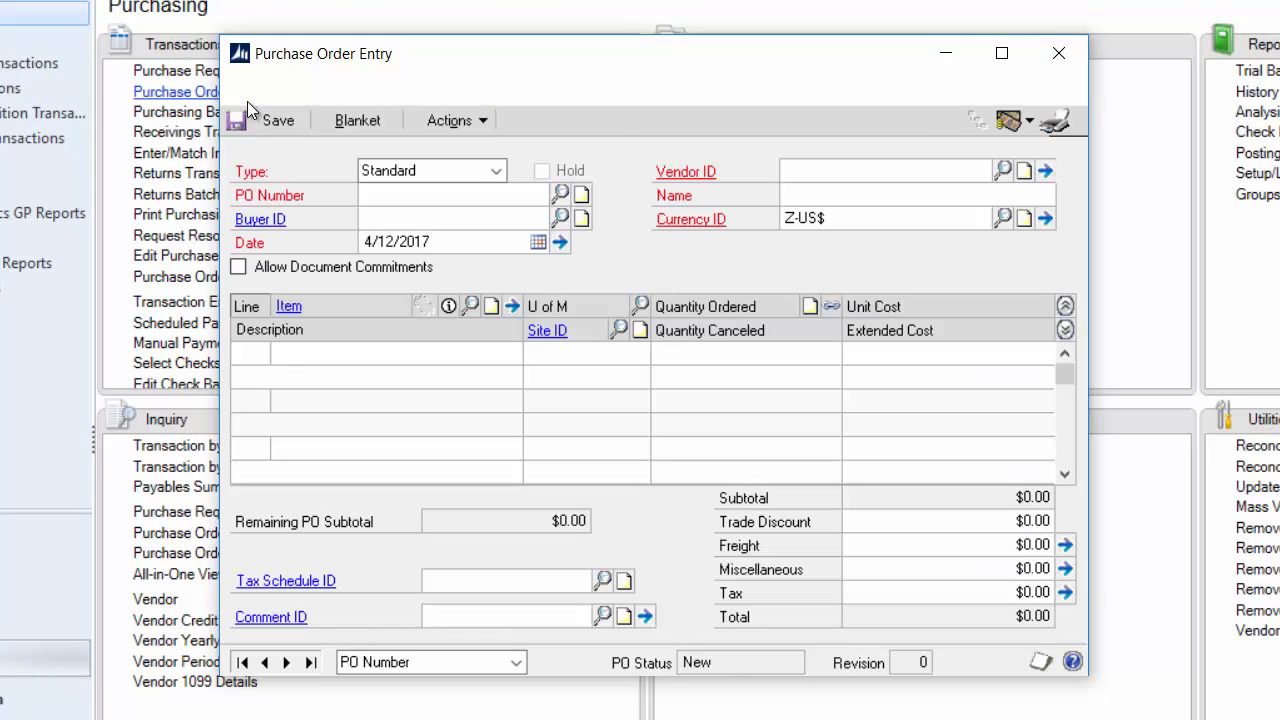
pyautogui.click(491, 195)
pyautogui.click(491, 195)
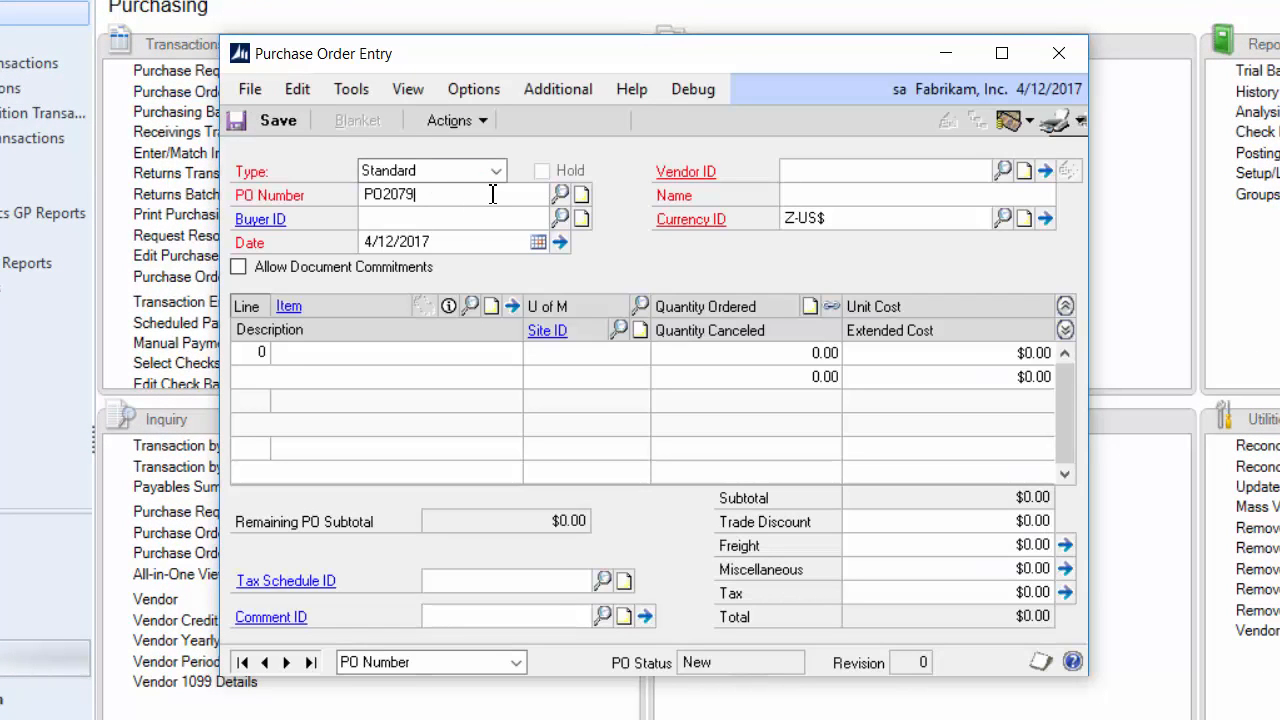
pyautogui.press('BackSpace')
pyautogui.write('8')
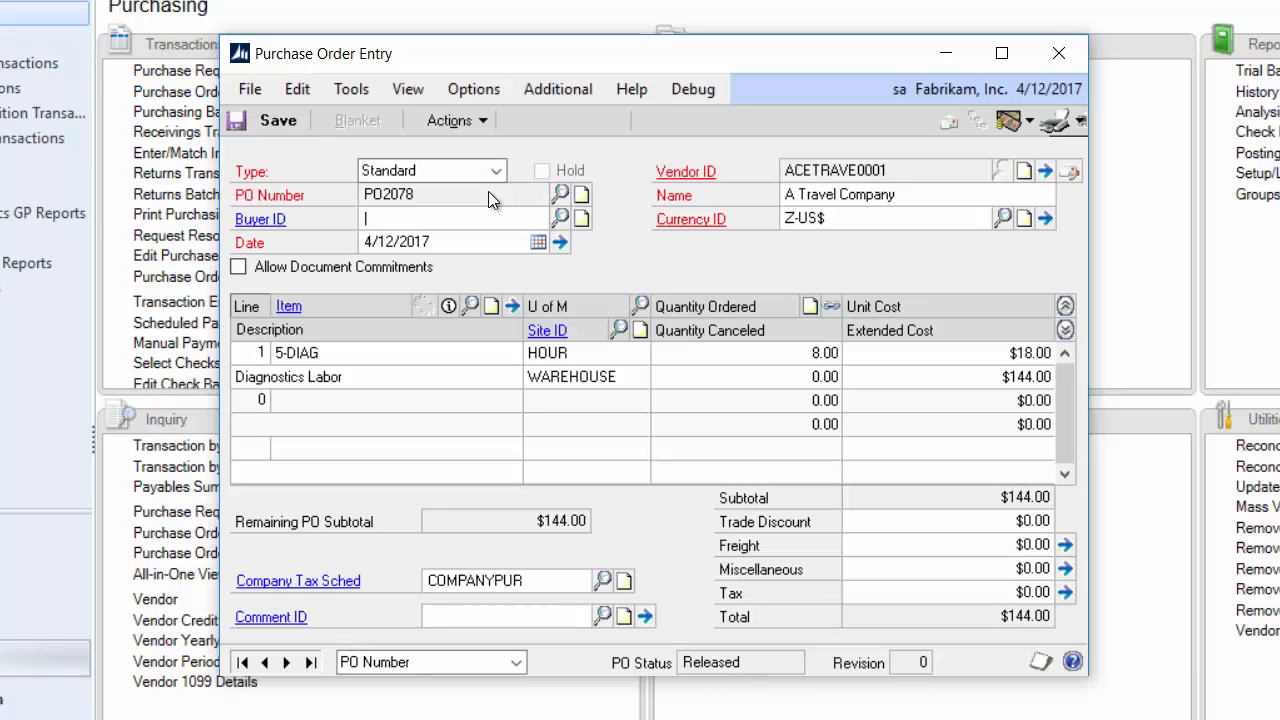
# - Examine the purchasing quantity status of the order's 5-DIAG line, including returned and replaced quantities, and close both windows
pyautogui.click(812, 360)
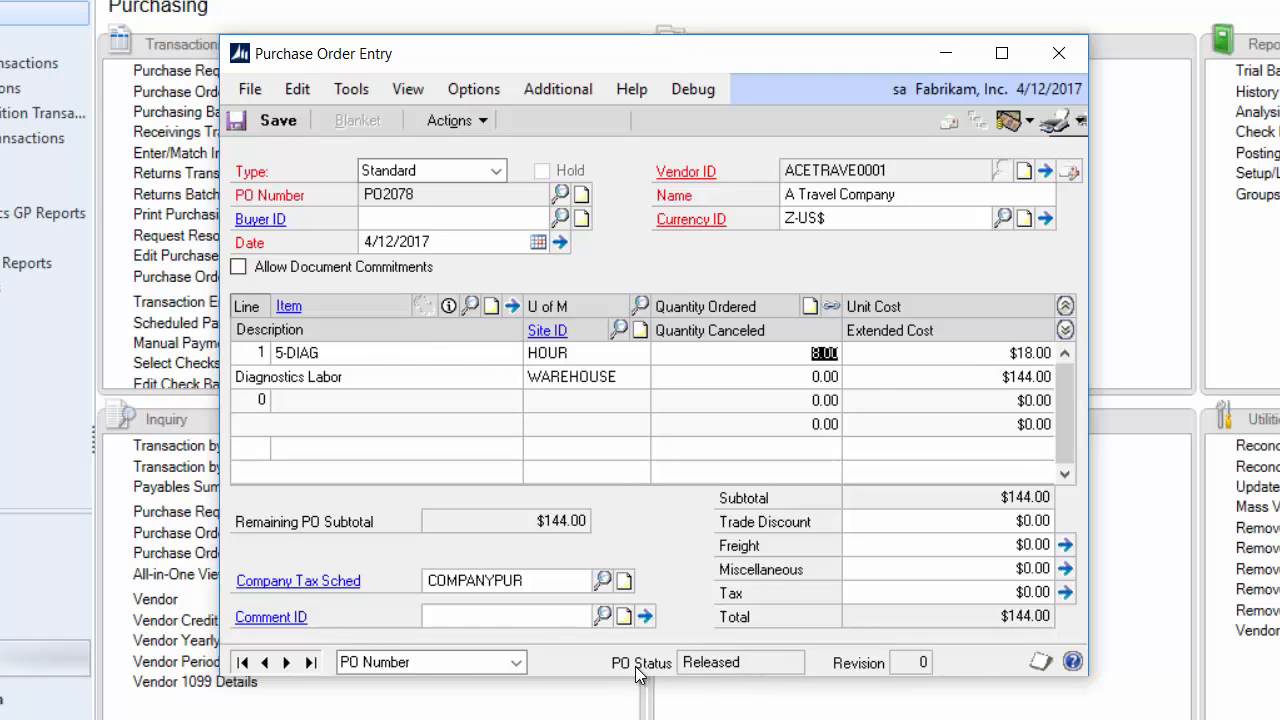
pyautogui.click(448, 306)
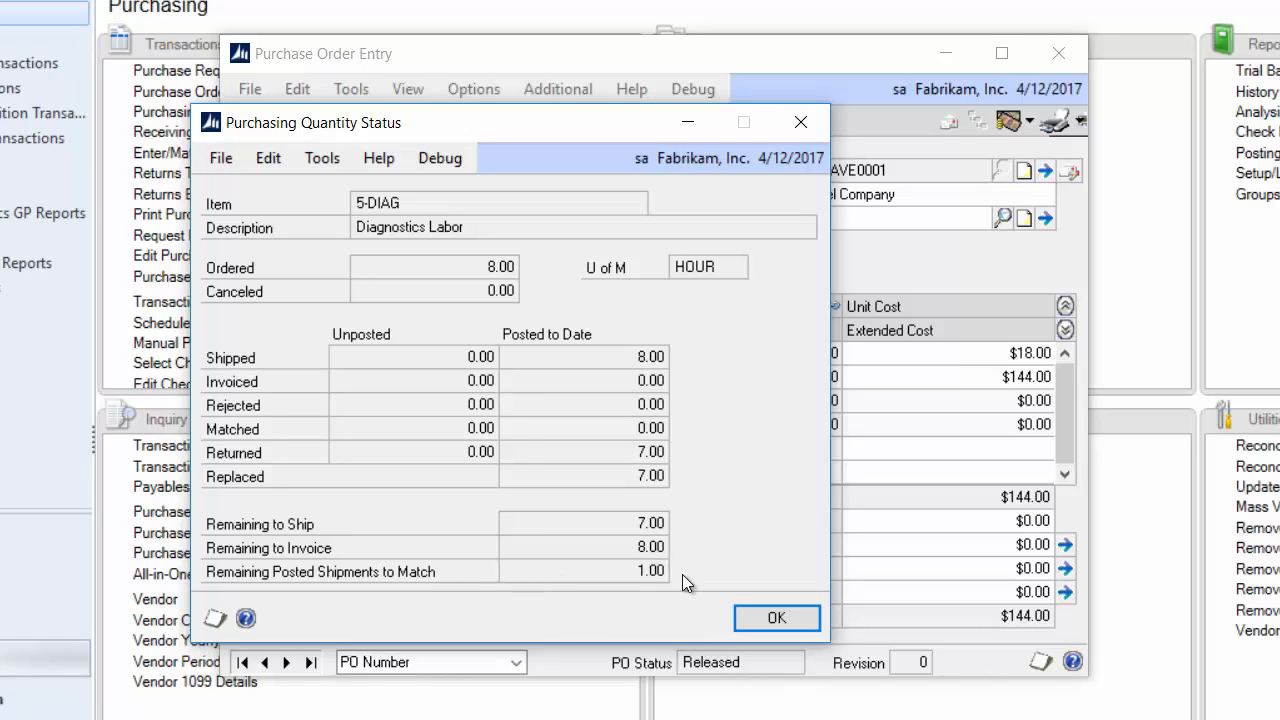
pyautogui.click(779, 617)
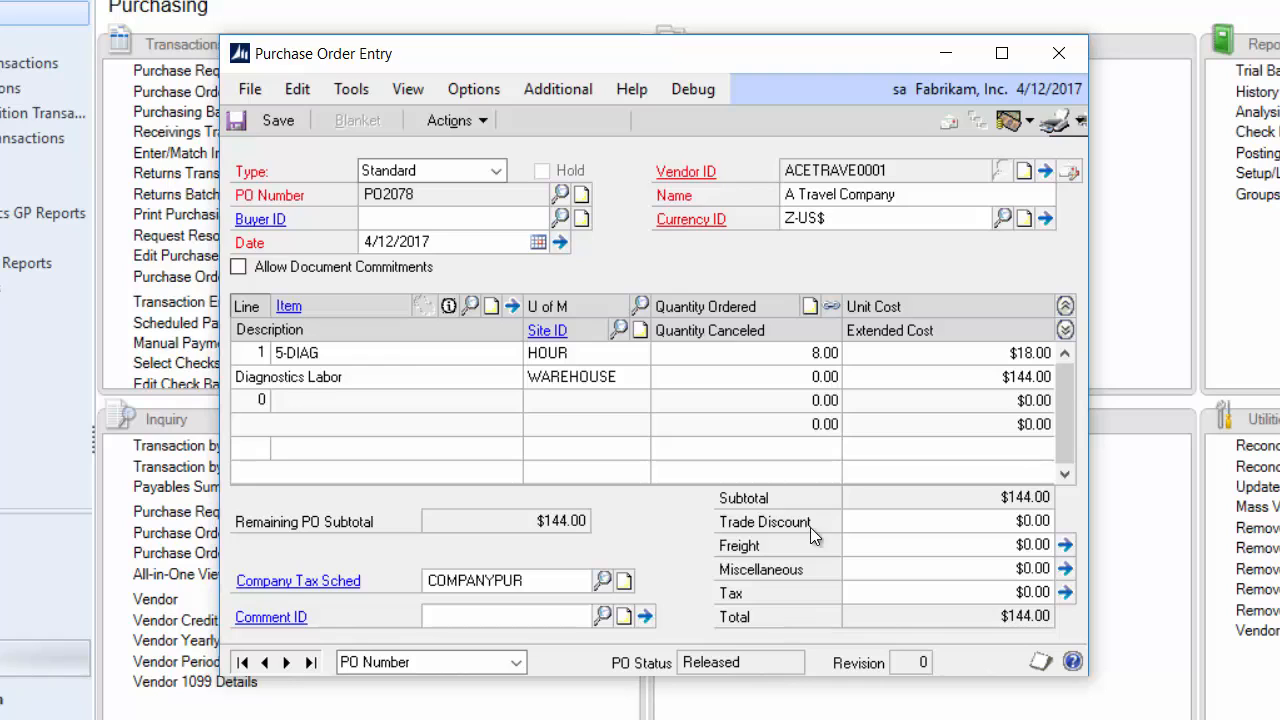
pyautogui.click(1064, 60)
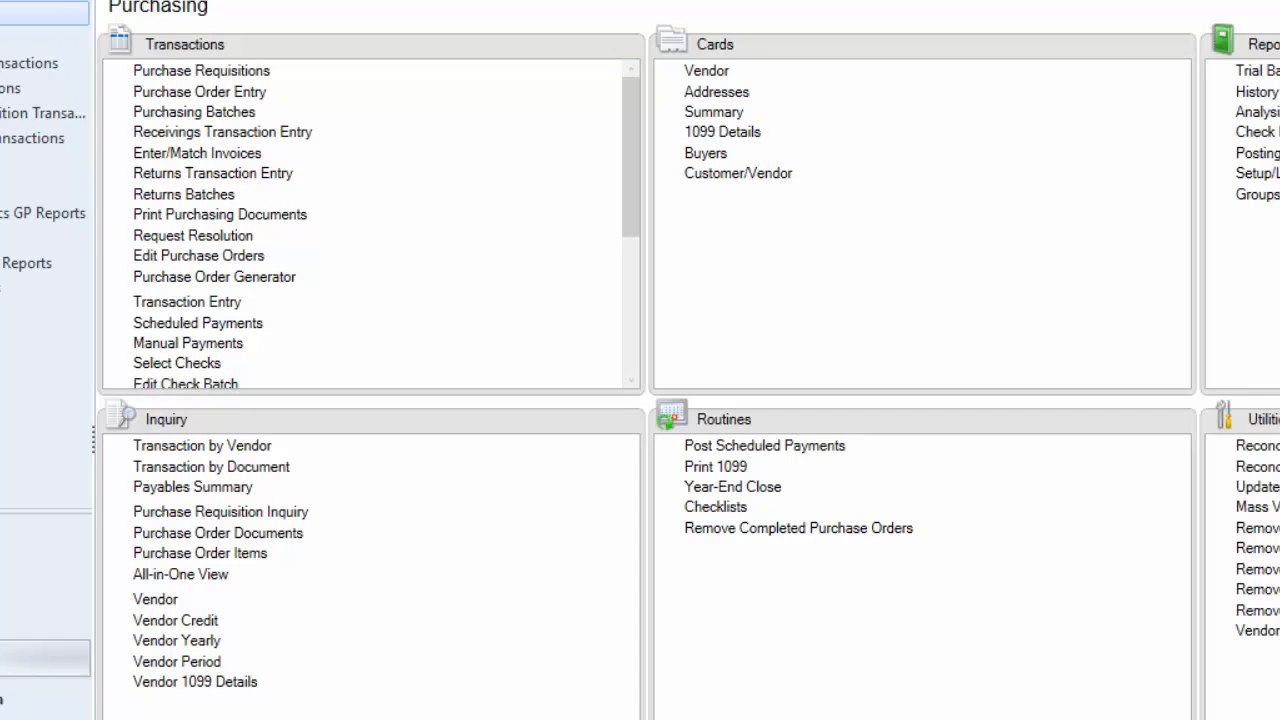